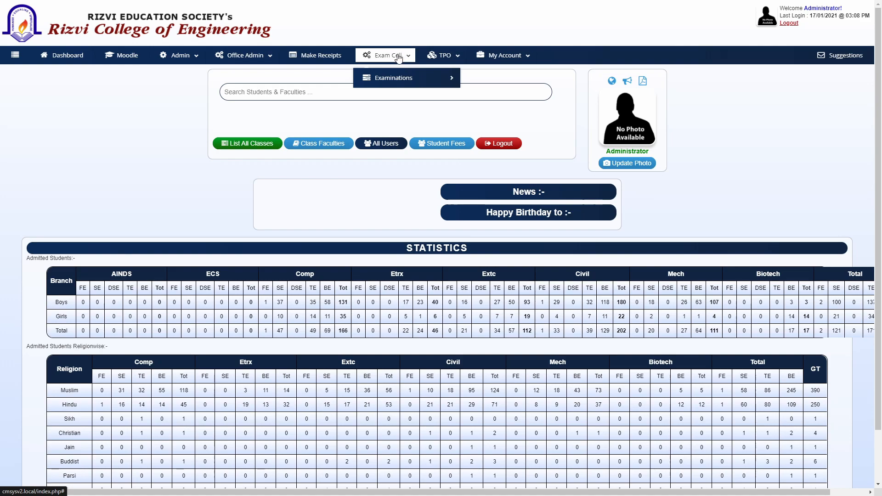
Step: Open List All Exams from the Exam Cell > Examinations > Exam Records menu
mouse_move(392, 79)
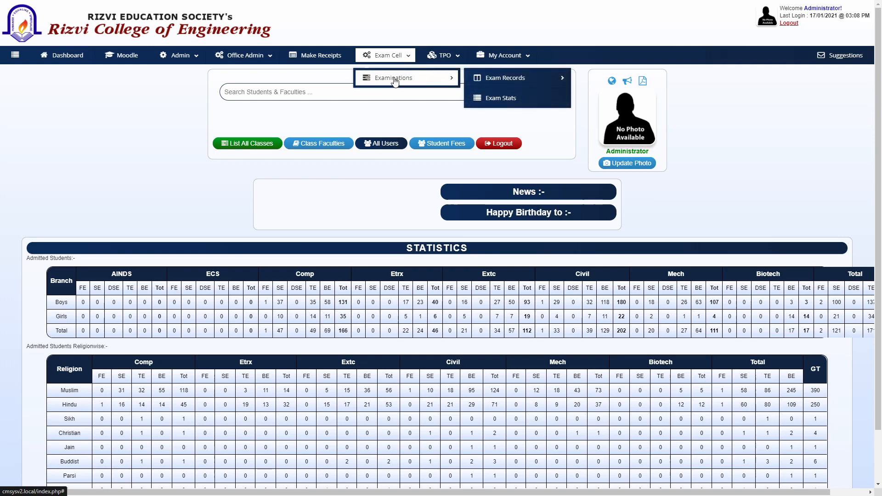
mouse_move(489, 82)
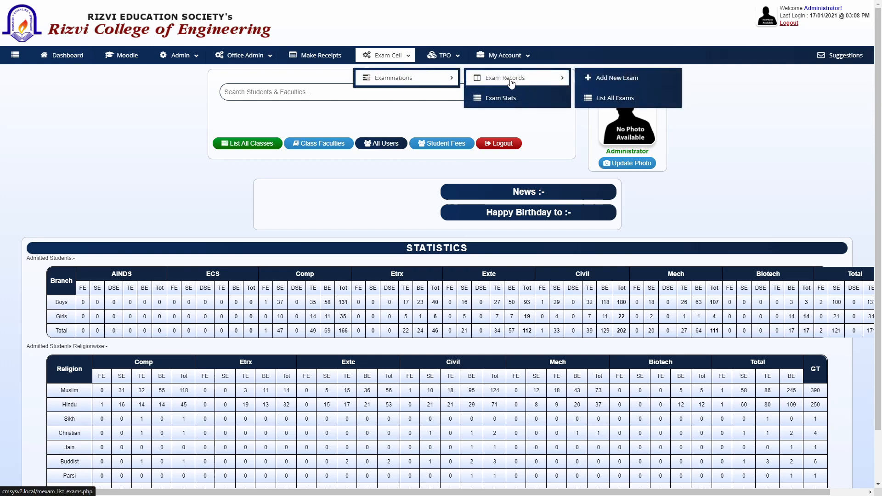
click(631, 100)
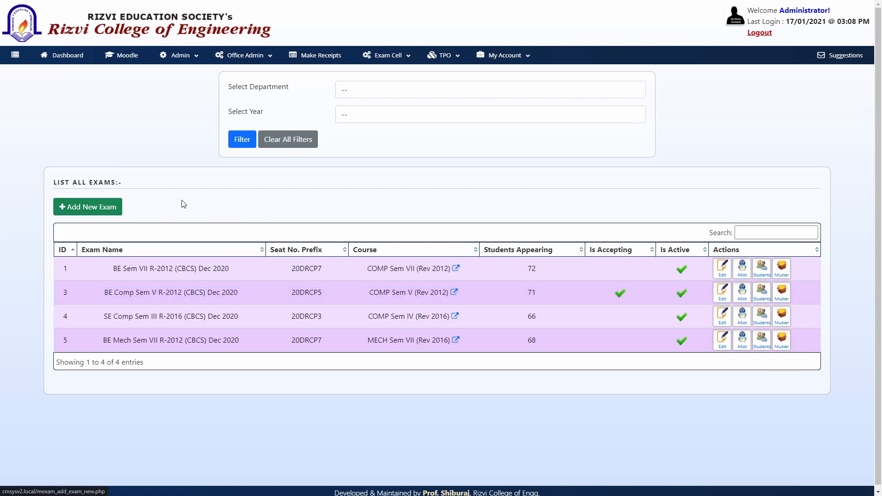
Step: Start a new exam record for Computer Engineering, Second Year, Semester 3
click(94, 211)
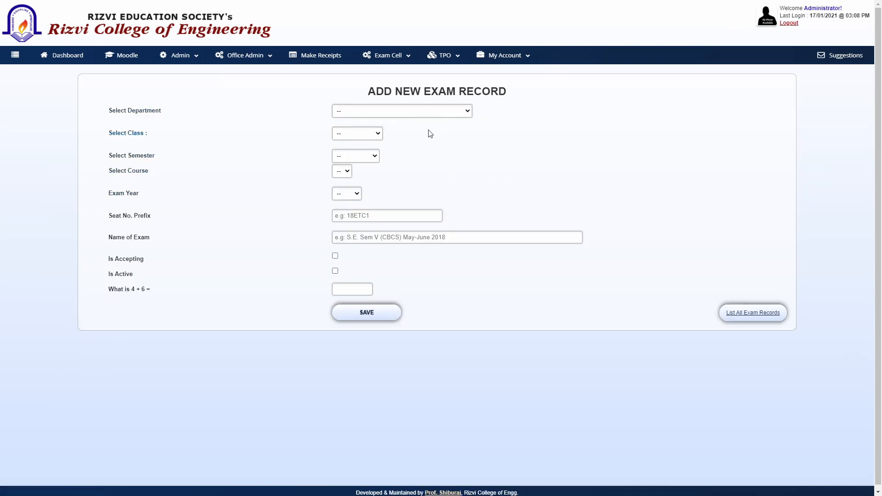
click(463, 114)
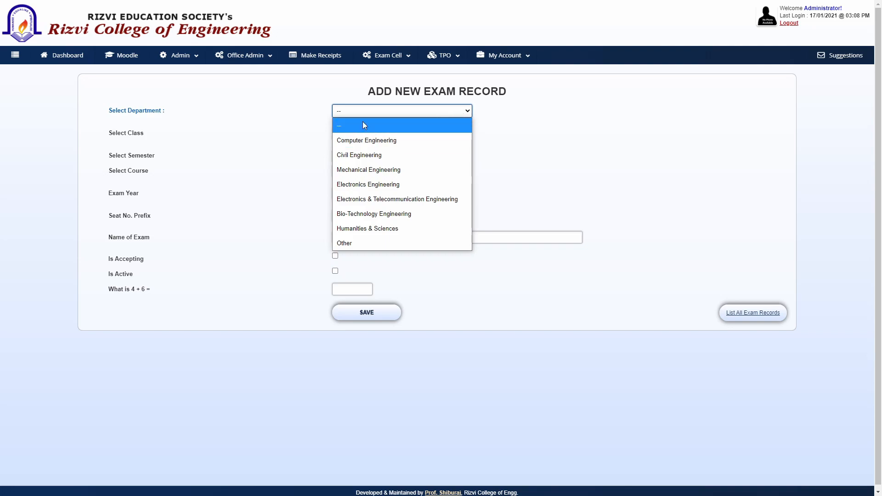
click(386, 143)
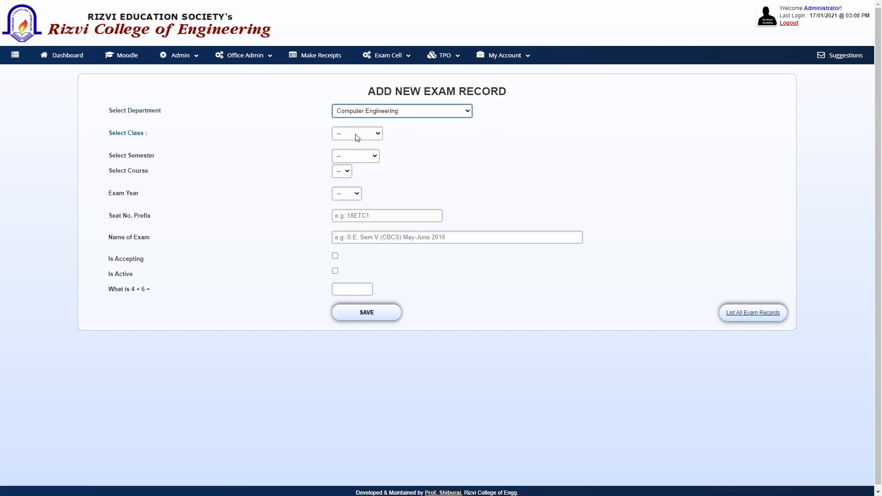
click(376, 135)
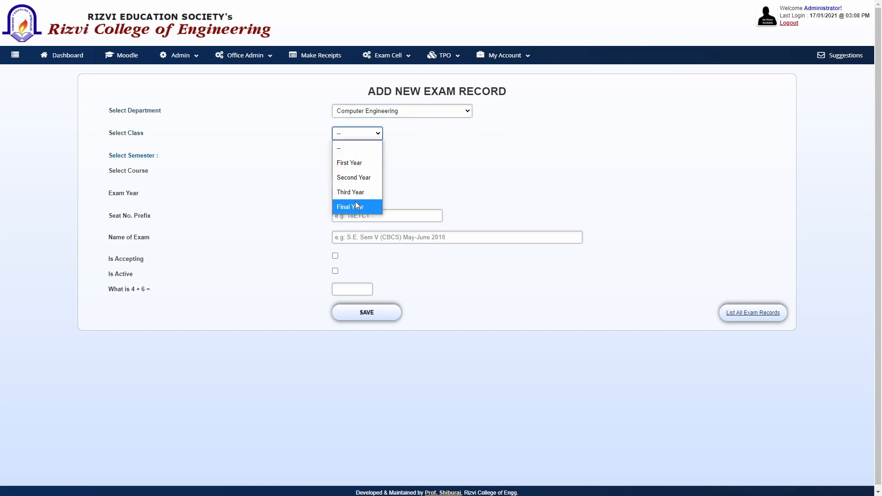
click(360, 177)
click(370, 157)
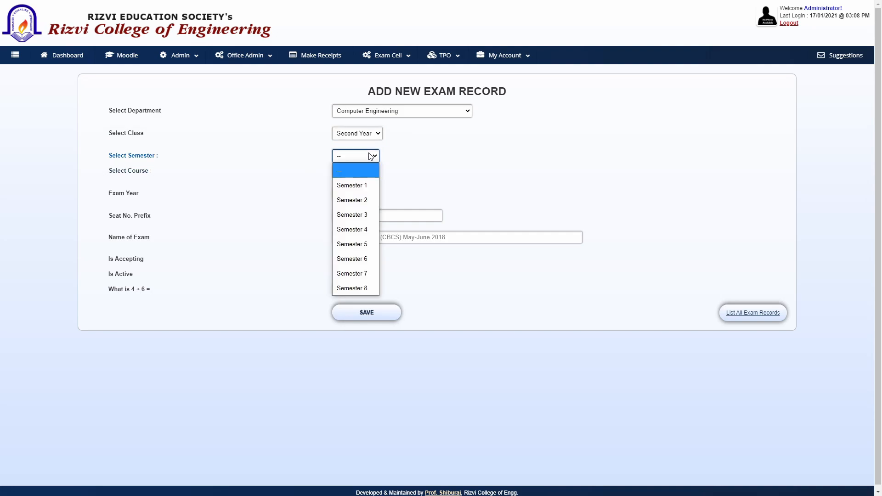
click(368, 216)
Step: Choose course COMP Sem III (Rev 2016) and exam year 2020
click(390, 172)
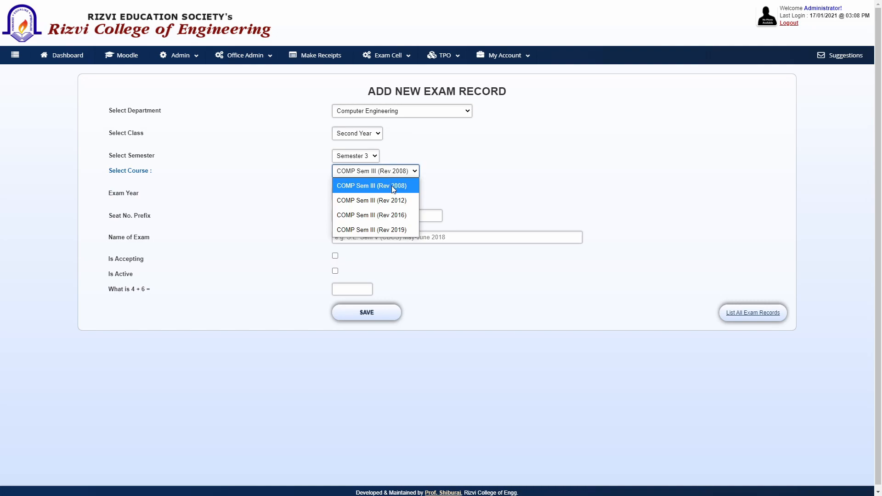
click(404, 217)
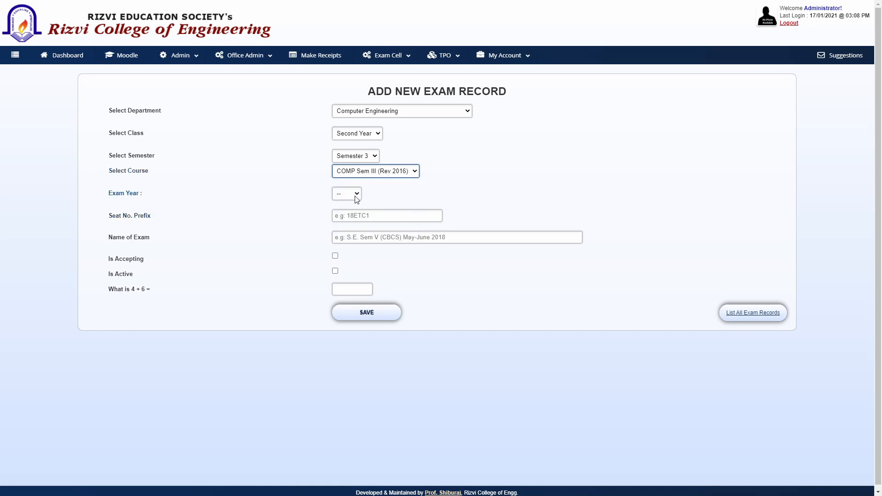
click(355, 197)
scroll(331, 342, down, 1)
click(357, 191)
scroll(332, 370, down, 1)
click(352, 194)
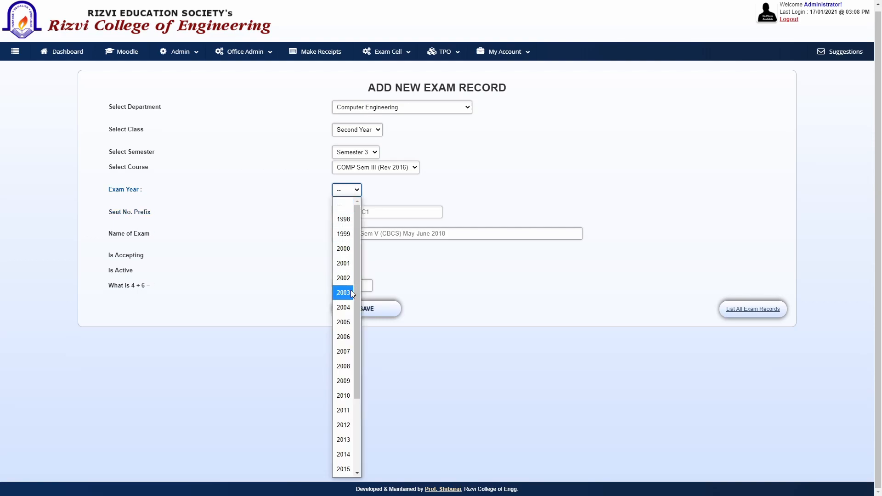
drag(360, 304, 357, 389)
click(345, 437)
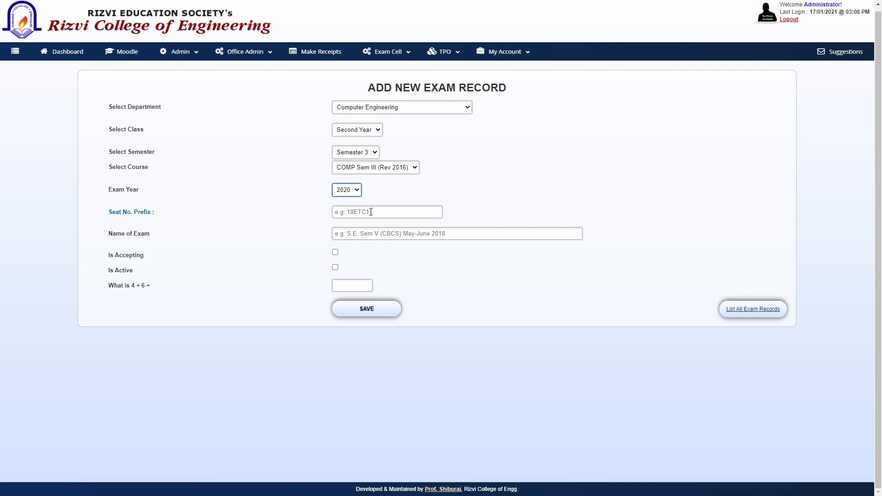
Step: Enter 20DRRCP3 as the seat number prefix
click(370, 212)
text(20)
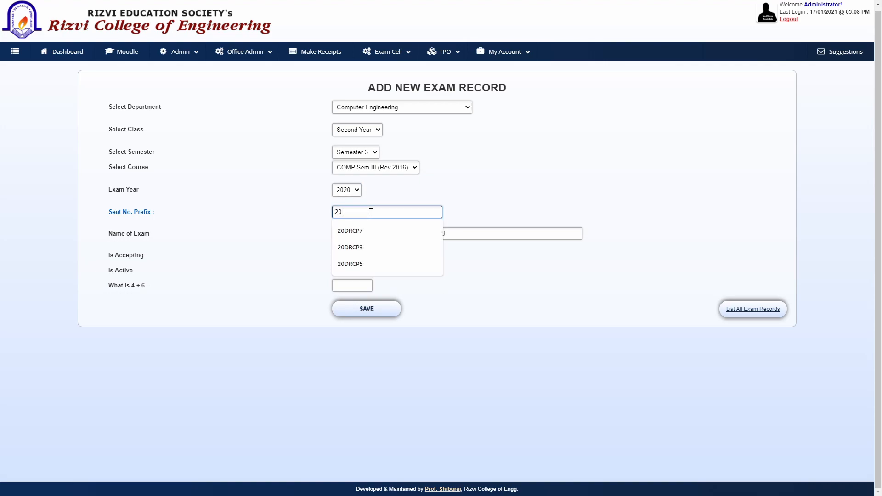
text(DRR)
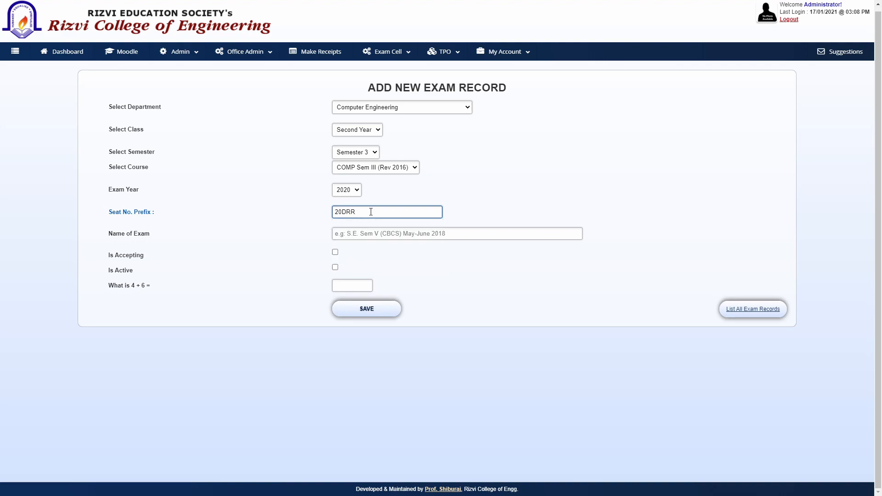
text(CP3)
drag(374, 212, 317, 213)
click(388, 208)
click(533, 211)
drag(386, 214, 311, 209)
click(479, 205)
click(522, 210)
Step: Name the exam 'SE Comp Sem III R-2016 (CBCS) Dec 2020', answer the arithmetic check and save
click(362, 233)
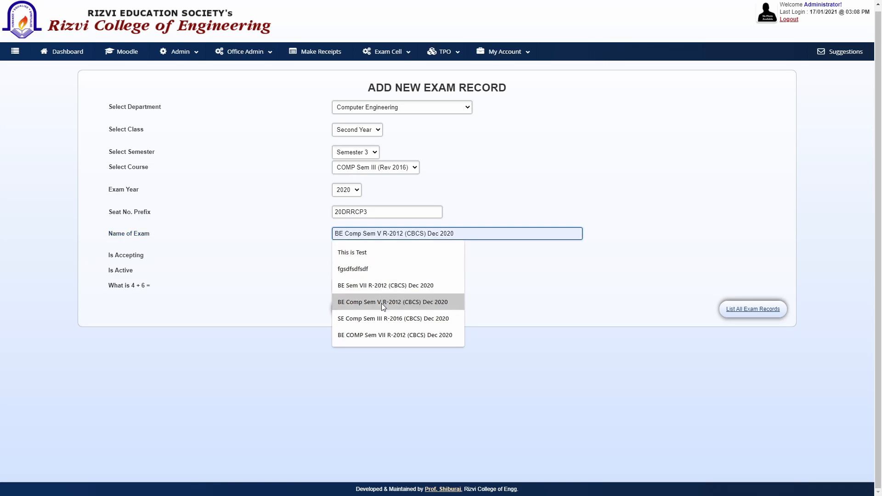
click(382, 320)
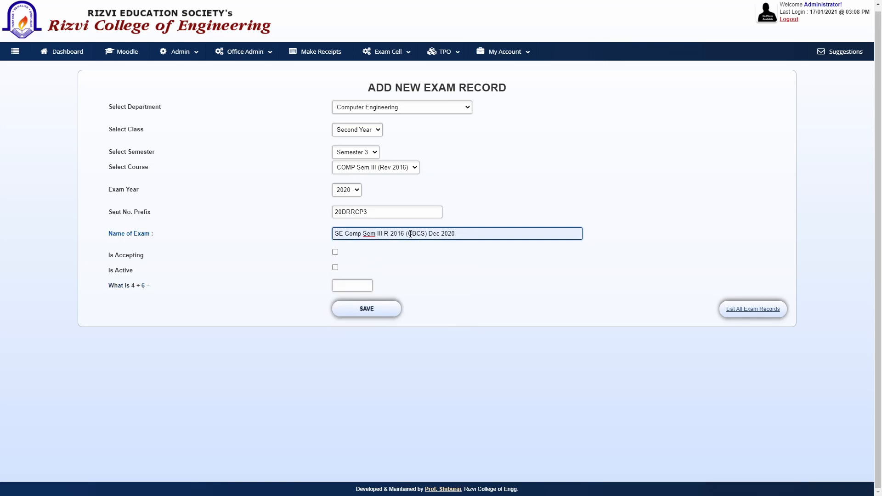
click(509, 189)
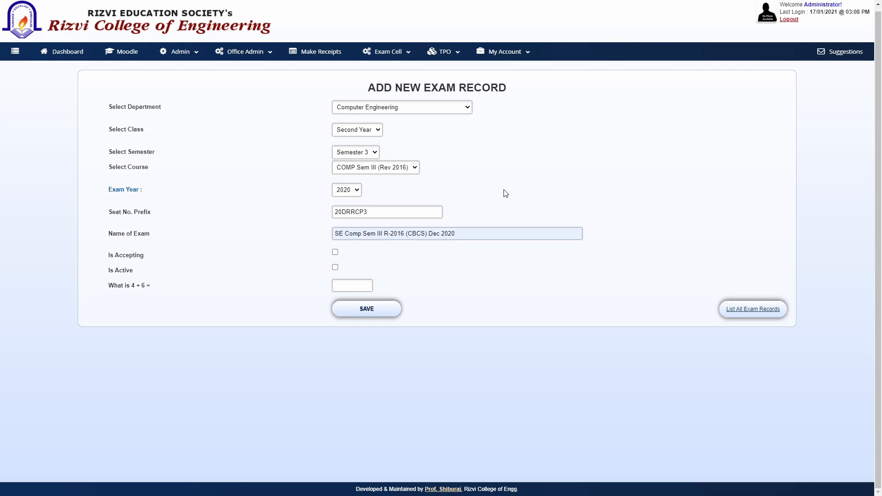
drag(459, 234, 334, 233)
click(467, 206)
click(355, 286)
text(10)
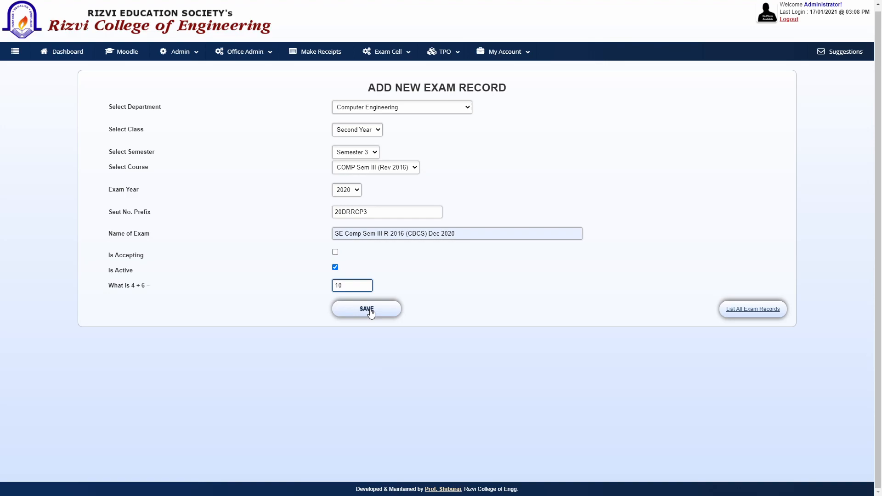
click(370, 312)
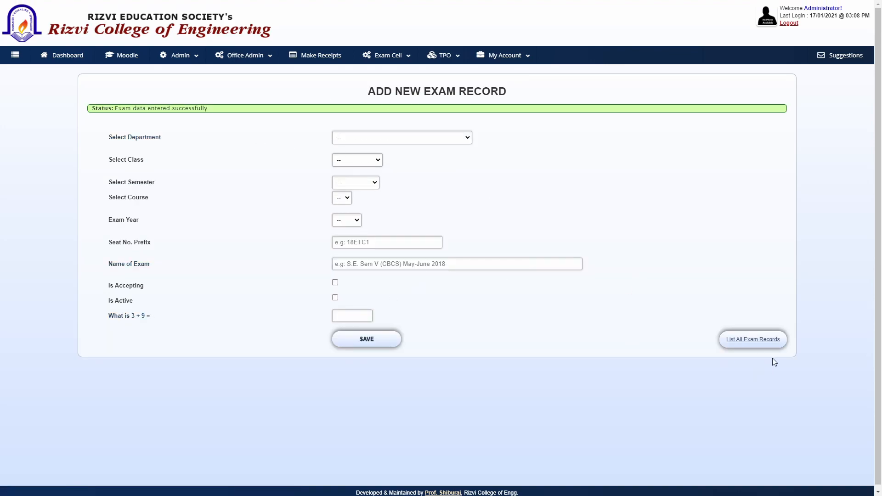
Step: From the exam records list, open the Students page of the new exam in row 6
click(757, 344)
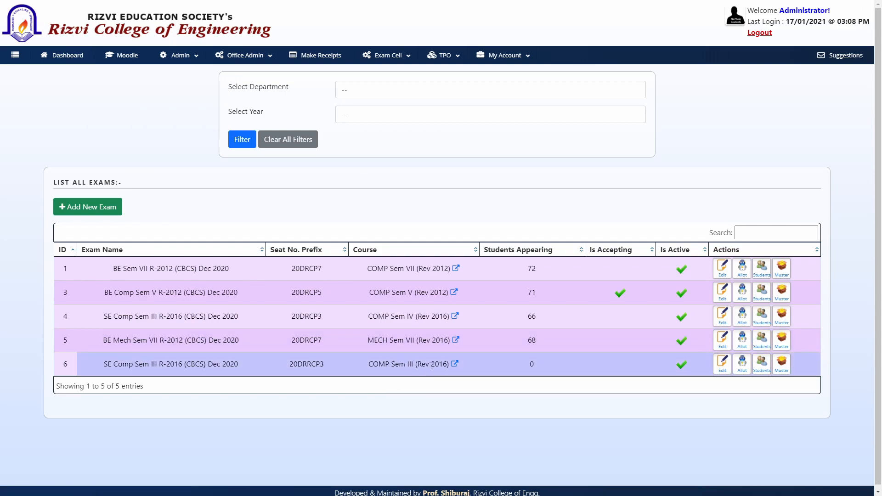
drag(104, 364, 433, 373)
click(524, 369)
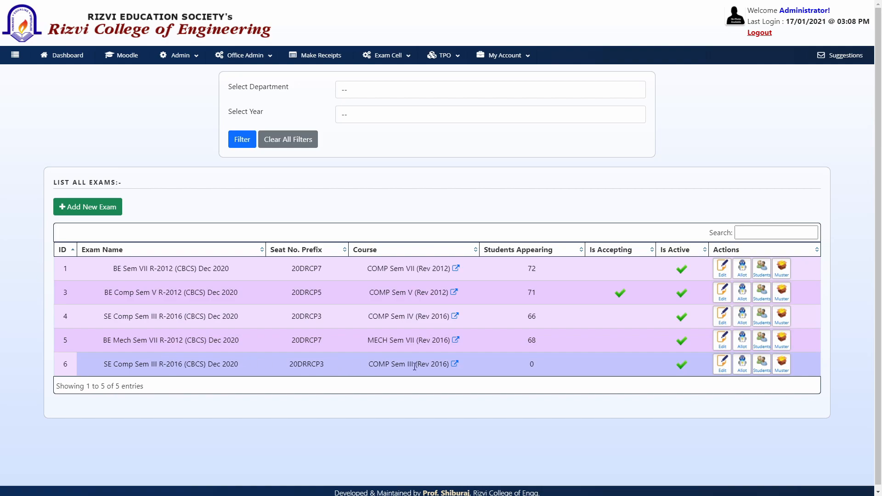
click(762, 364)
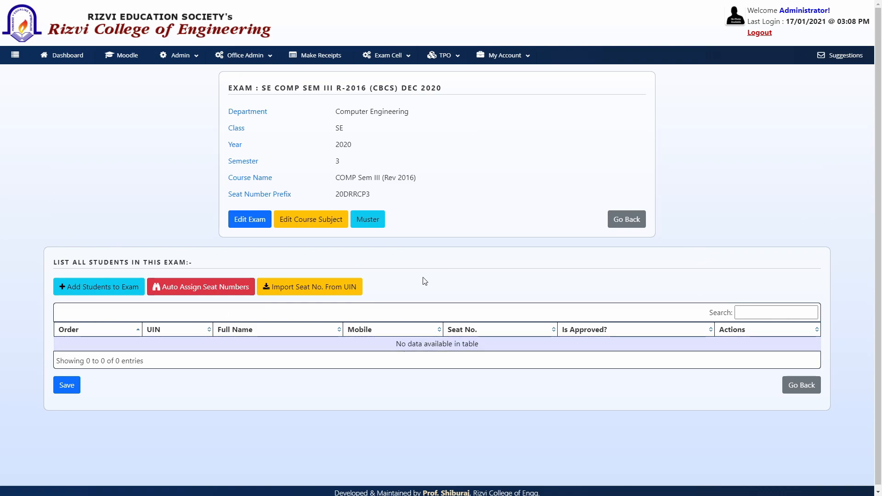
Step: Go to Add Students to Exam and open the exam's course subjects via Edit Course Subject
click(120, 289)
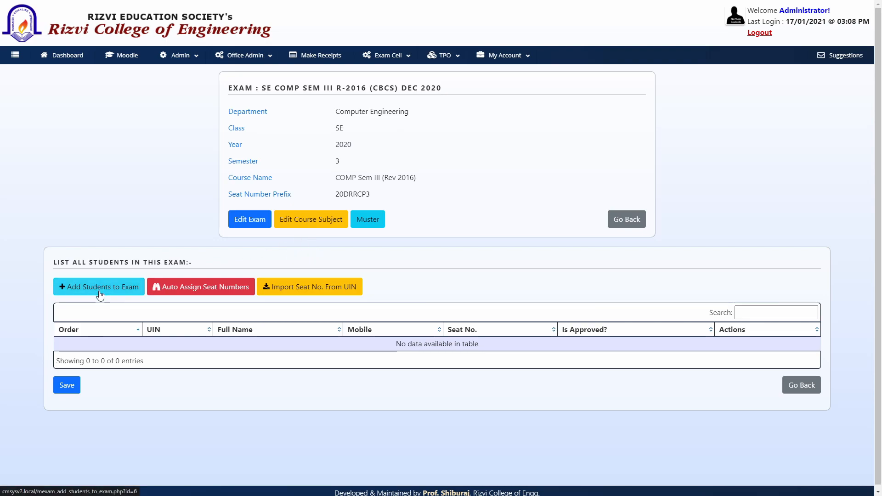
click(314, 224)
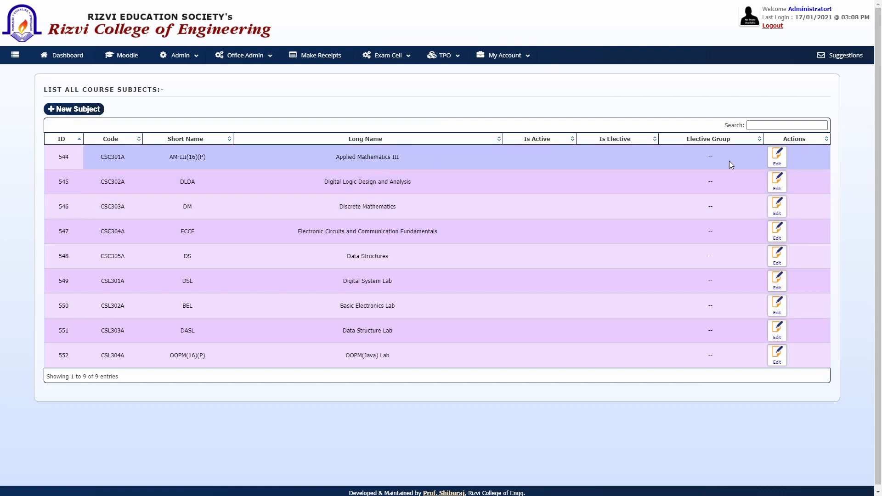
Step: For Applied Mathematics III, include Theory (80 marks, 3 credits) and Termtest (20 marks)
click(778, 158)
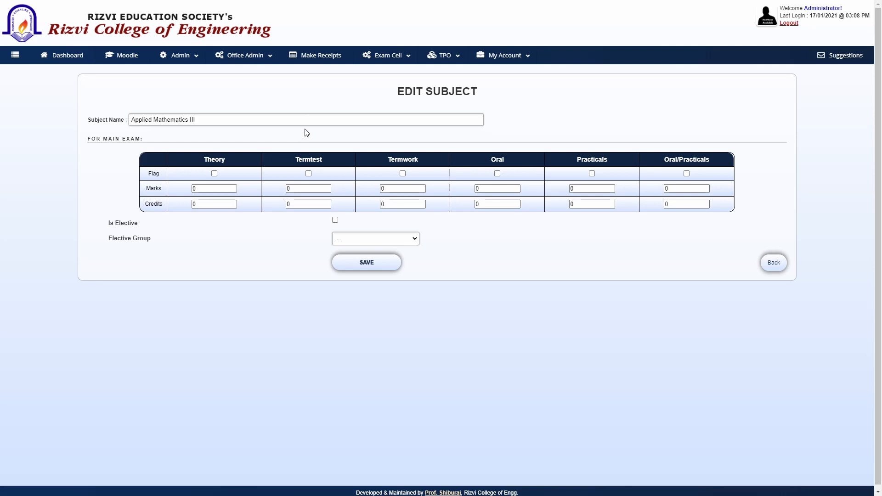
click(214, 174)
click(308, 174)
double_click(219, 188)
text(80)
double_click(293, 187)
text(20)
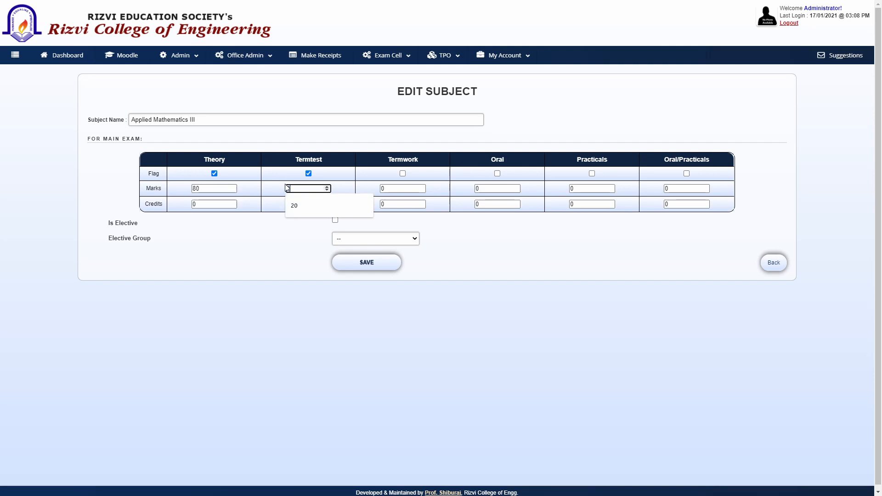
double_click(193, 205)
text(3)
click(284, 233)
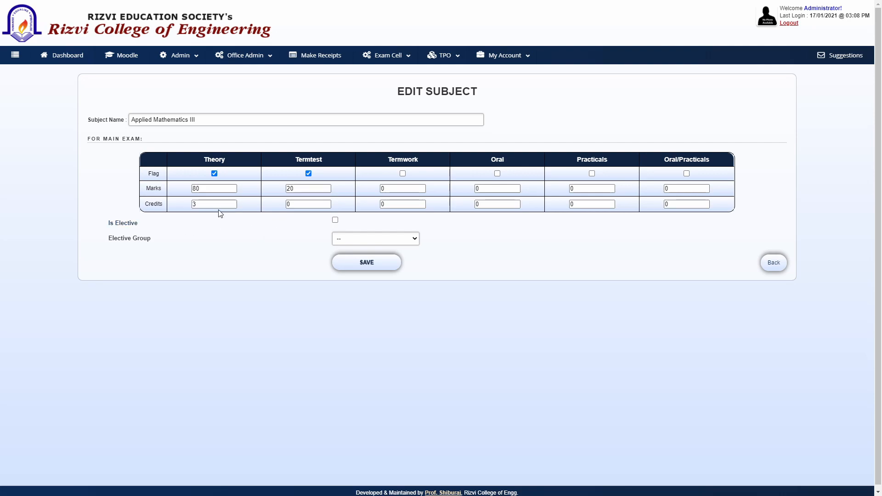
Step: Include Termwork with 25 marks and 1 credit, and save the subject
click(402, 174)
double_click(383, 188)
text(25)
click(548, 258)
click(367, 265)
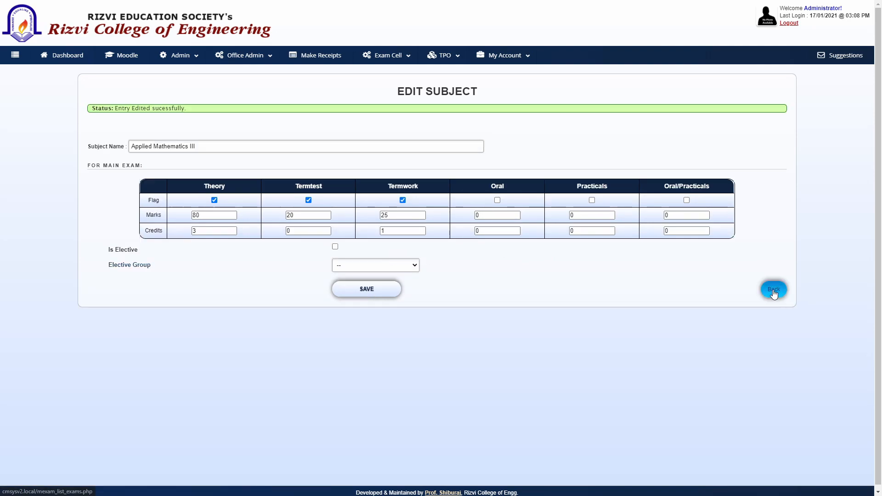
click(774, 289)
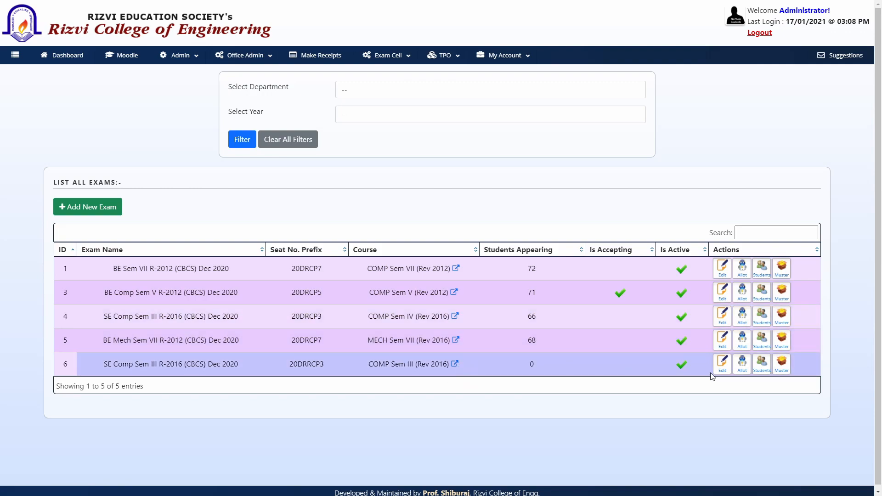
Step: Reopen the new exam's course subjects list and exit full-screen view
click(762, 366)
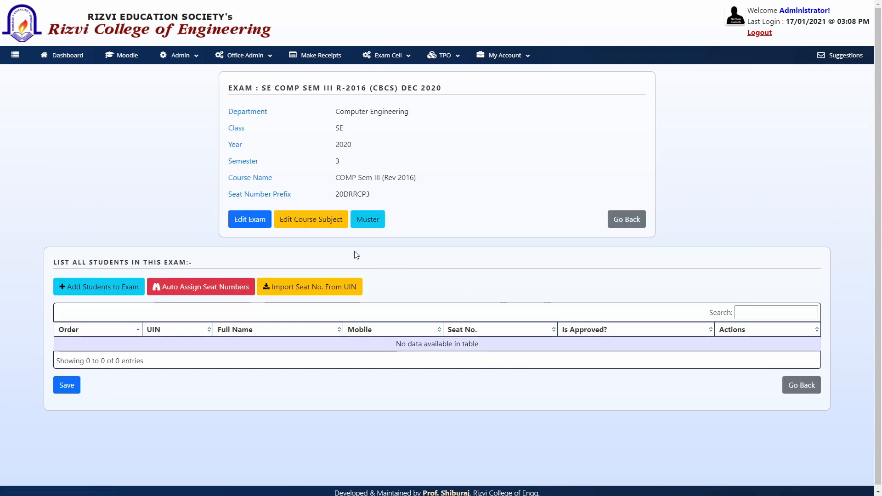
click(319, 220)
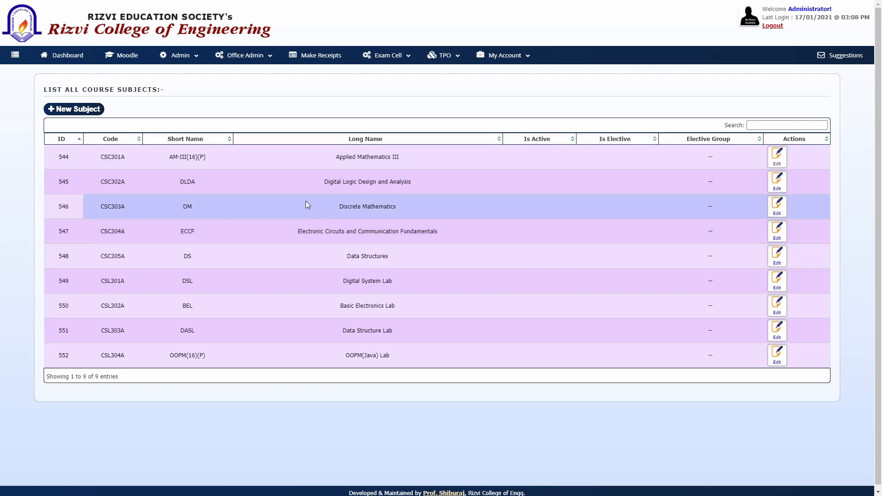
key(F11)
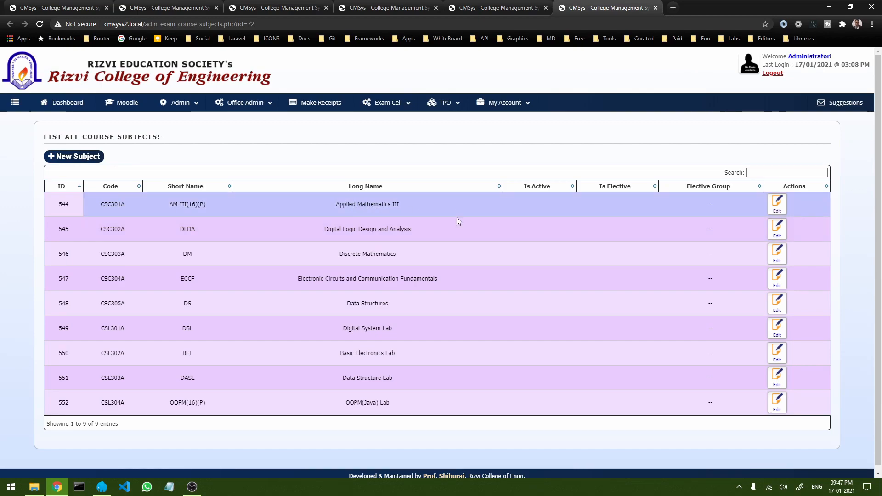
Step: Open the Digital Logic Design and Analysis edit form in a separate tab
middle_click(778, 231)
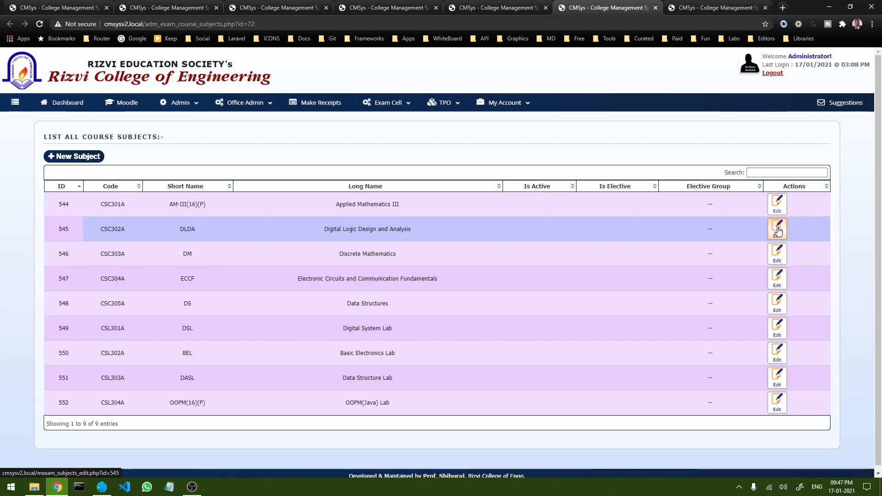
click(702, 11)
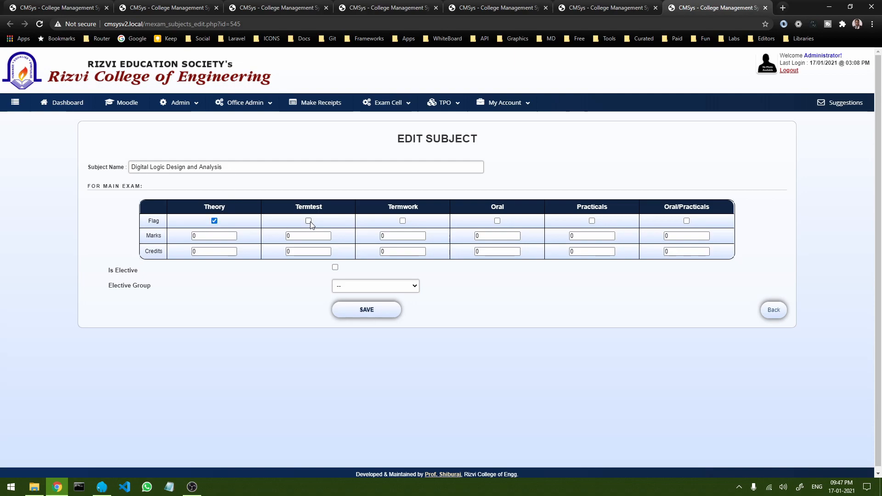
click(643, 5)
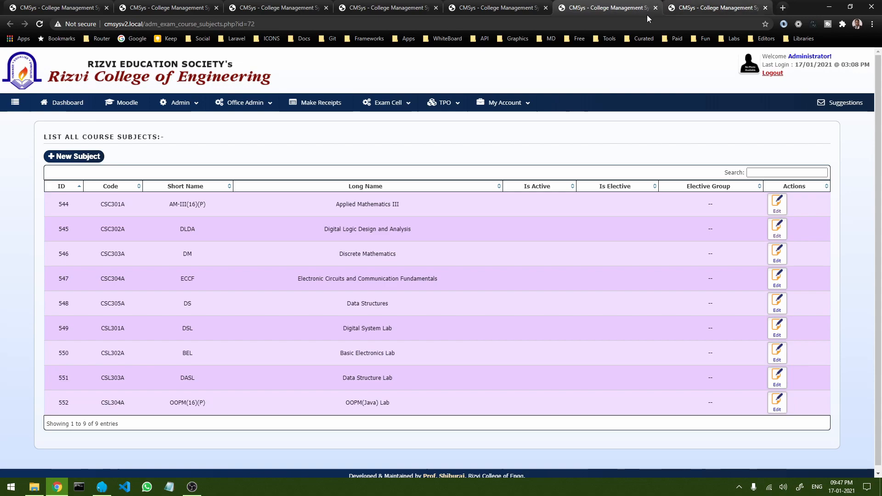
drag(344, 328, 389, 331)
click(712, 8)
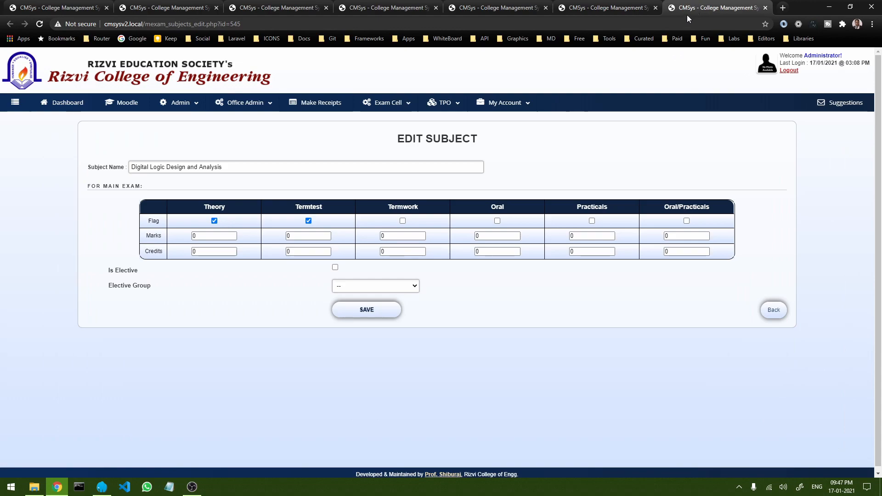
Step: Enter Theory 80 marks with 3 credits and Termtest 20 marks, save, and close the tab
double_click(193, 235)
text(80)
key(Tab)
text(3)
double_click(286, 236)
text(20)
click(367, 310)
click(765, 7)
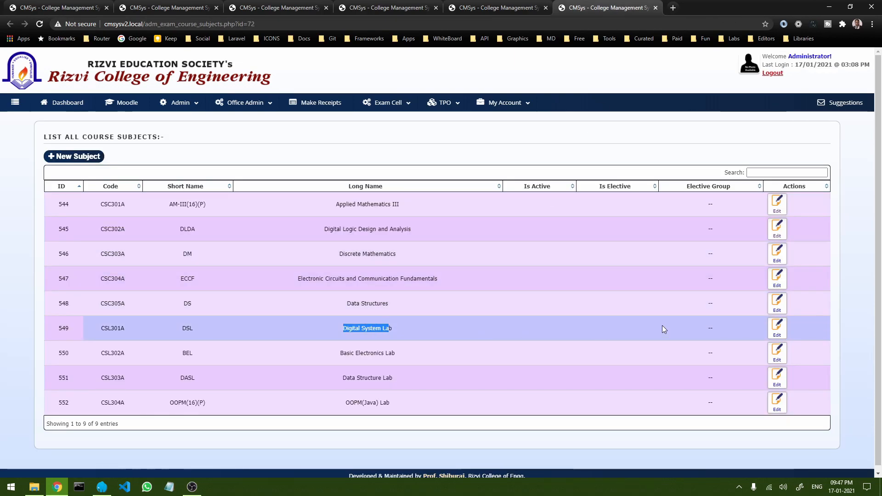
Step: Open Digital System Lab in a separate tab and enter Termwork 25 and Oral/Practicals 25 marks
middle_click(777, 327)
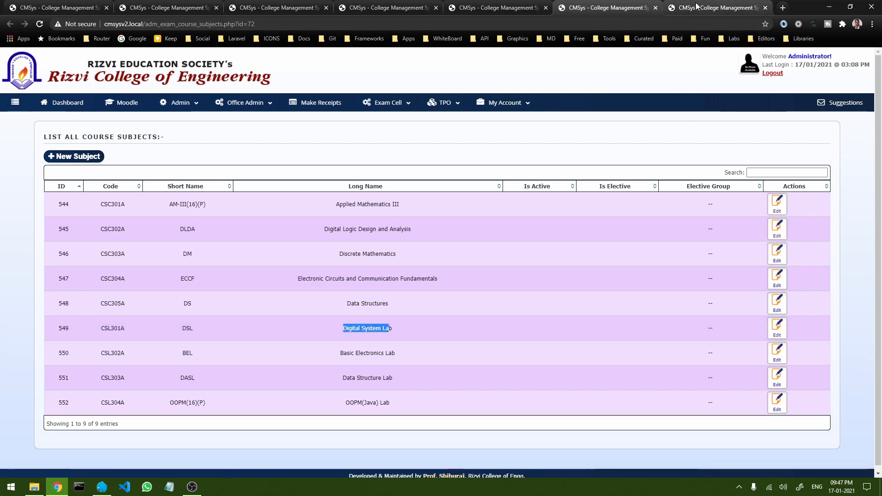
click(697, 7)
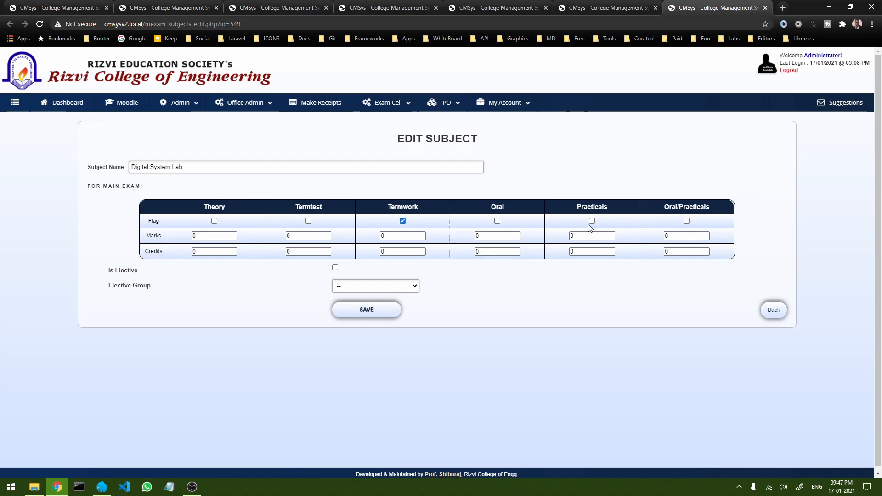
double_click(380, 237)
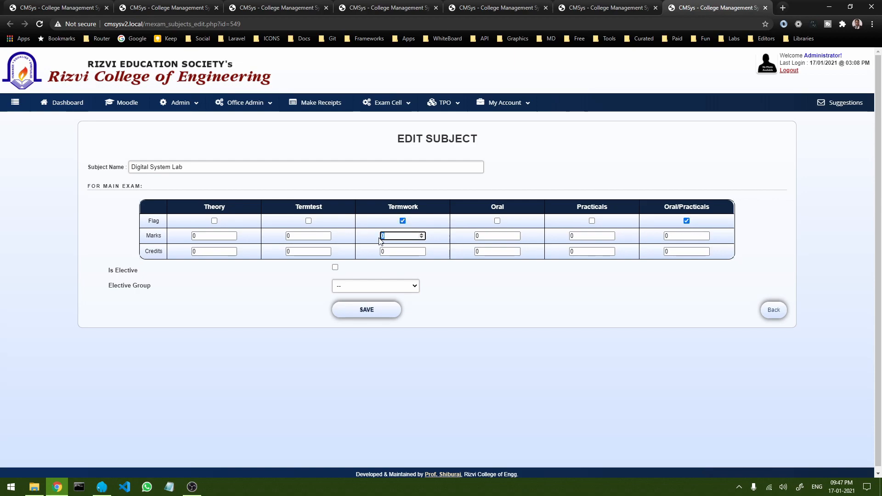
text(25)
double_click(666, 235)
text(25)
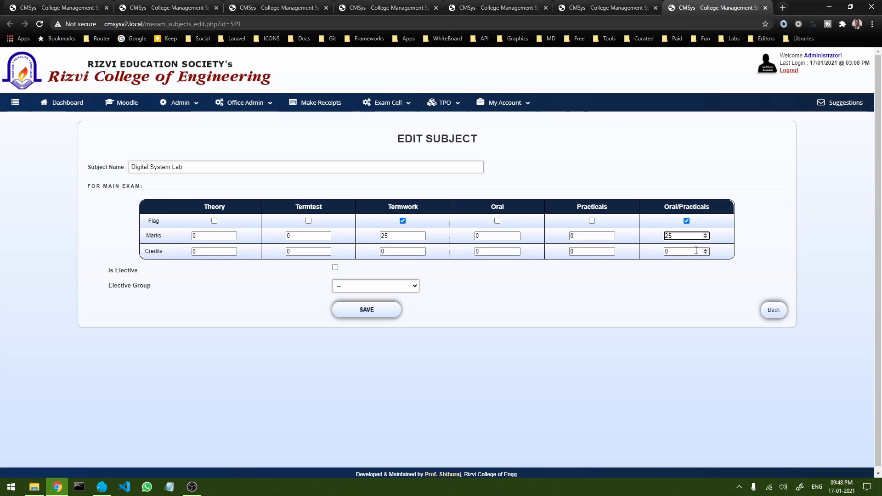
click(756, 245)
Step: Set Termwork credits to 1, leave Oral/Practicals credits at 0, and save
click(387, 252)
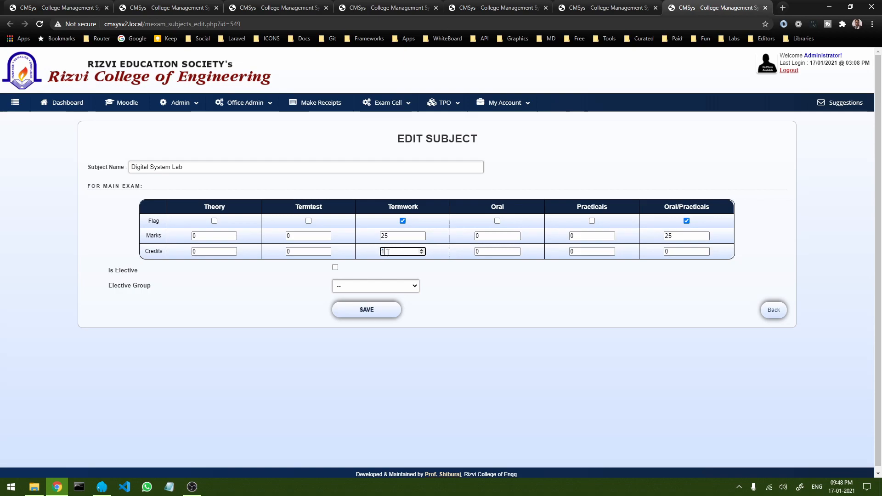
click(667, 251)
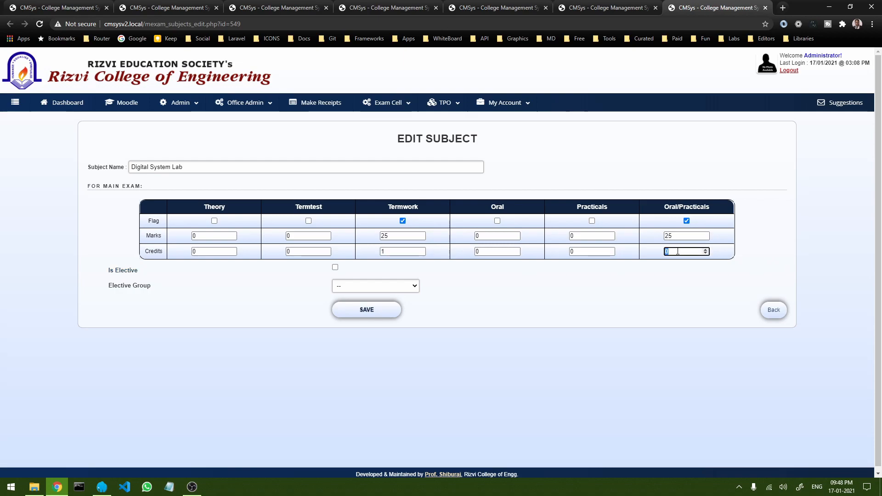
click(382, 252)
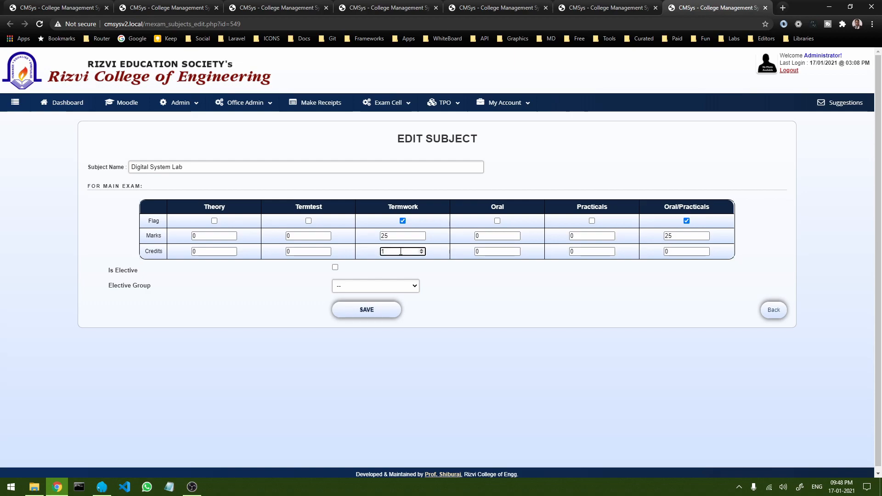
click(425, 265)
drag(682, 253, 649, 253)
click(631, 286)
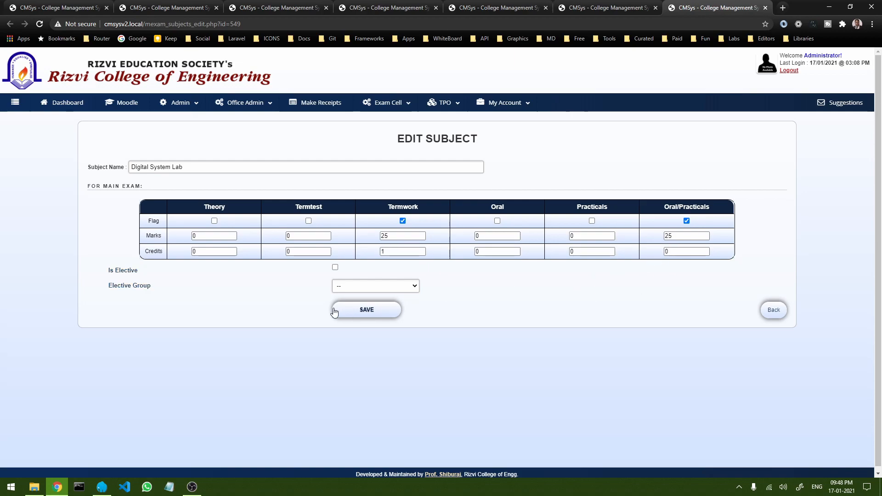
click(370, 310)
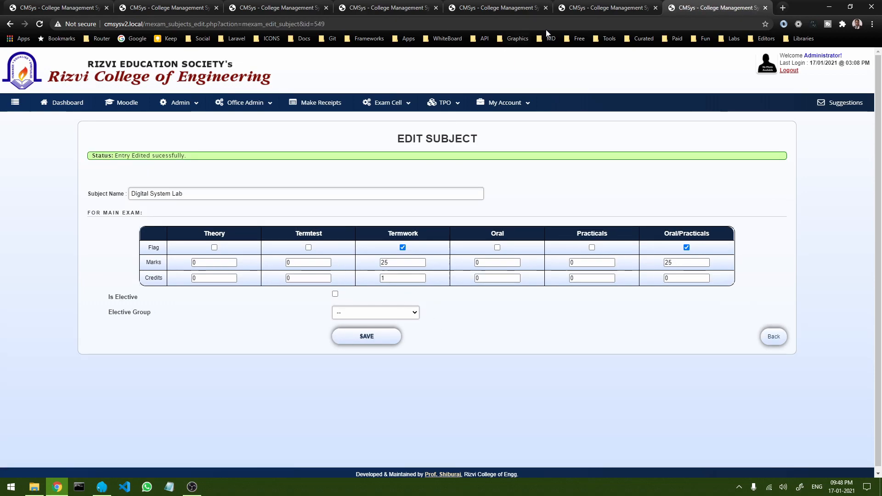
Step: Close the Digital System Lab edit tab and the course subjects tab to return to the student list
click(765, 8)
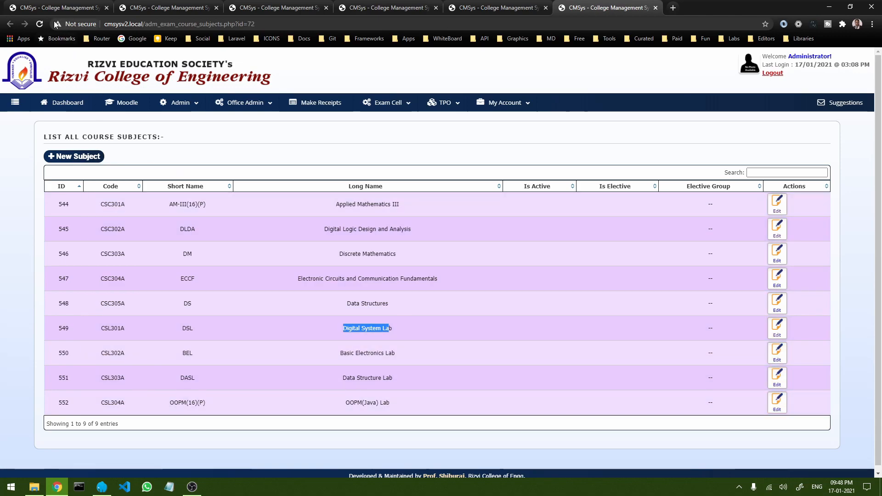
click(573, 251)
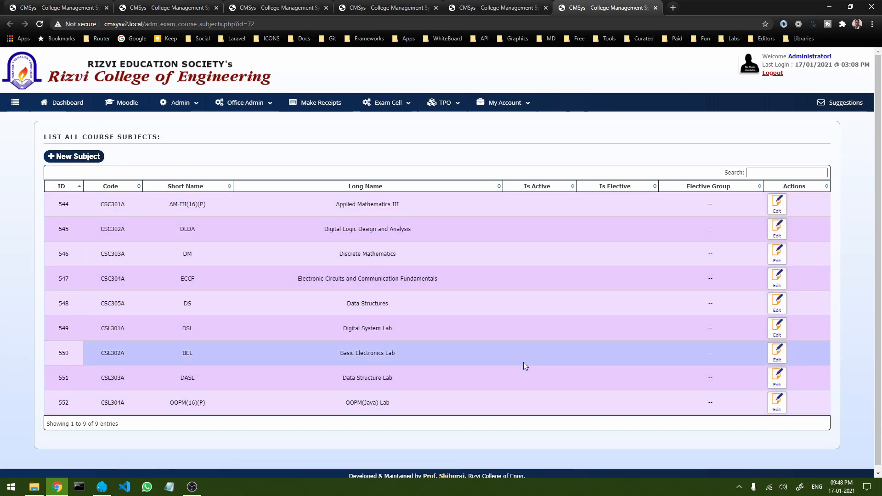
click(655, 8)
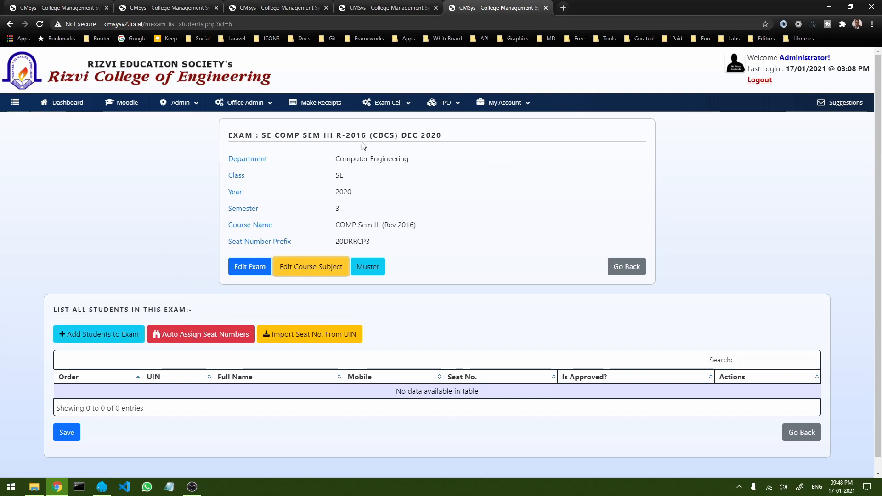
Step: Open the Add Students to Exam page for SE COMP SEM III R-2016 (CBCS) DEC 2020
click(110, 340)
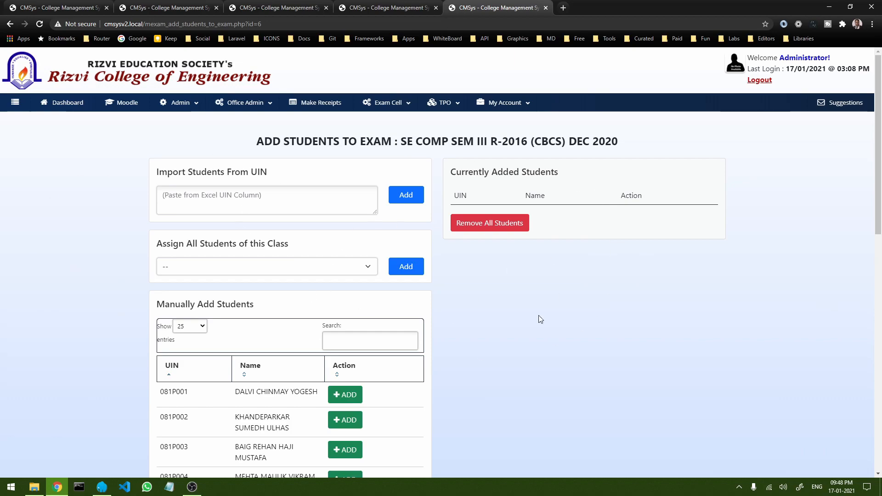
scroll(472, 297, down, 10)
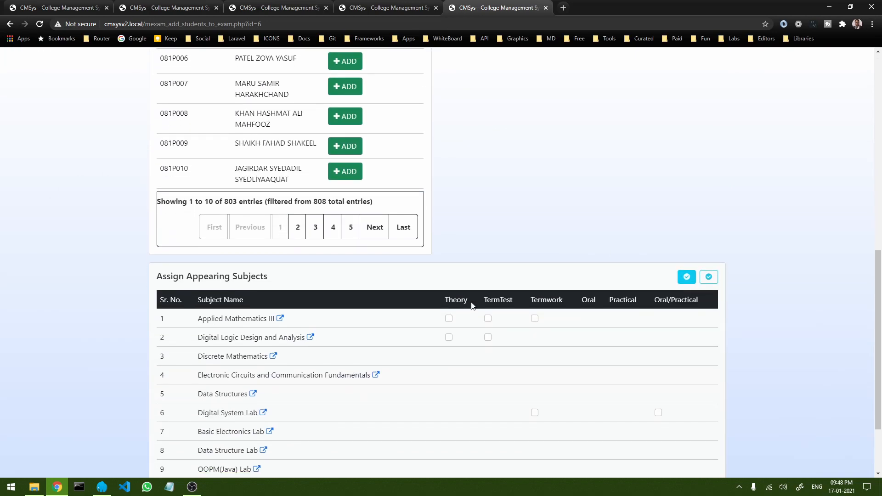
scroll(470, 302, down, 2)
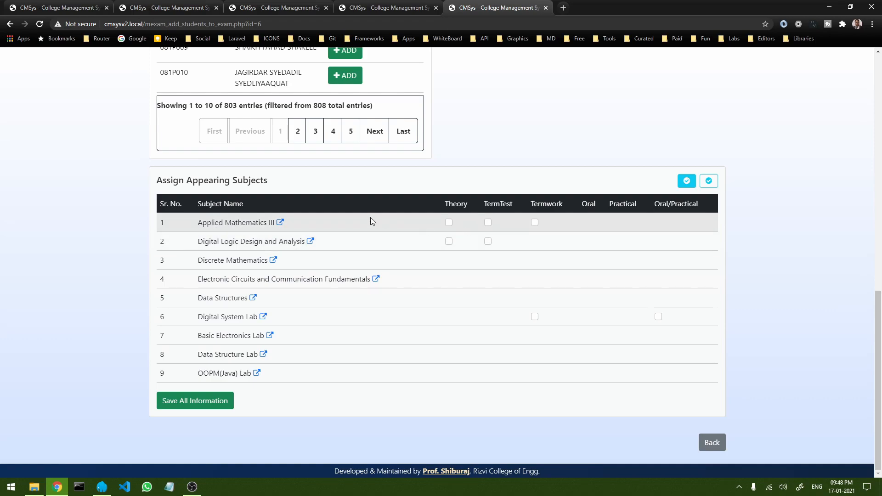
Step: Try Applied Mathematics III's Theory, TermTest and Termwork boxes, then leave all three unticked
click(449, 222)
click(488, 222)
click(534, 222)
click(488, 222)
click(448, 223)
click(535, 223)
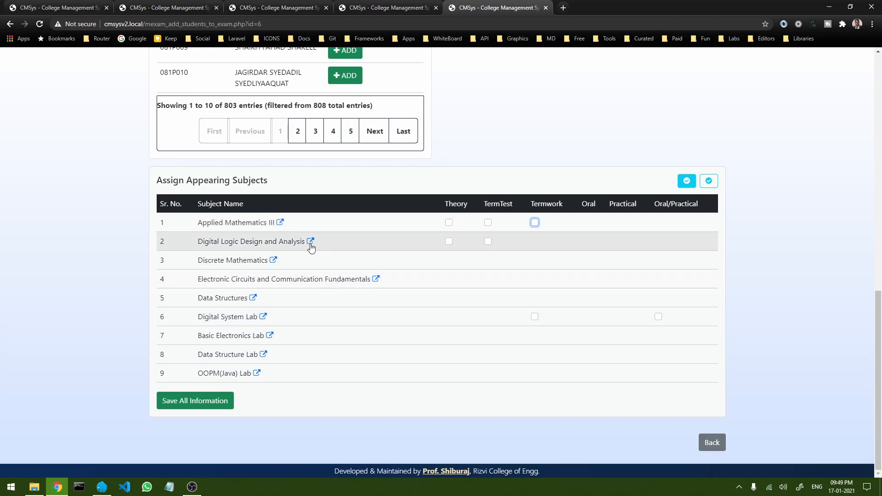
scroll(350, 260, up, 1)
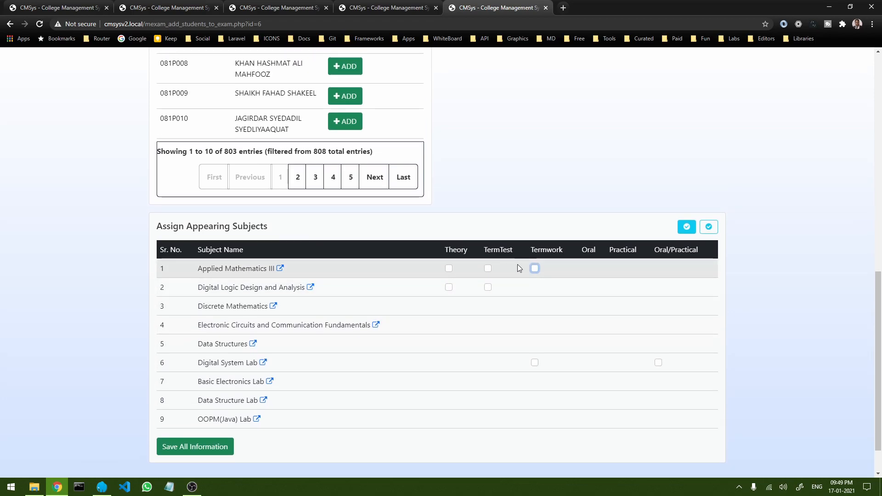
scroll(418, 296, up, 7)
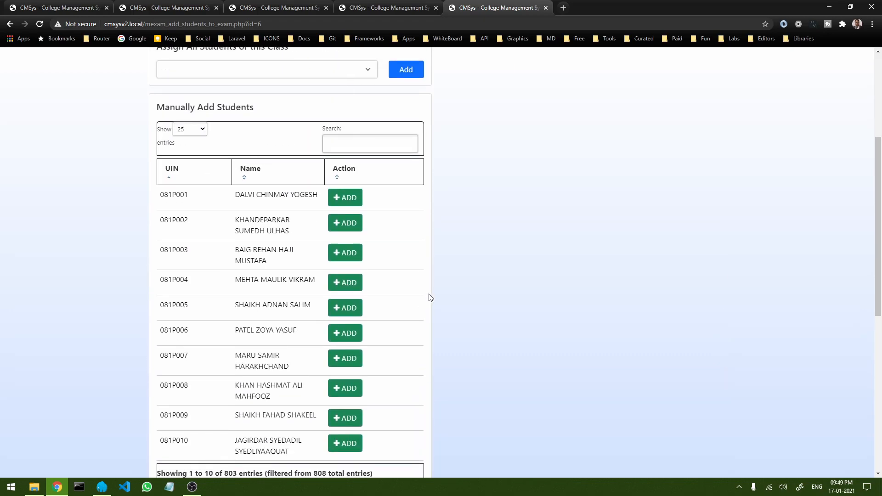
scroll(431, 297, up, 4)
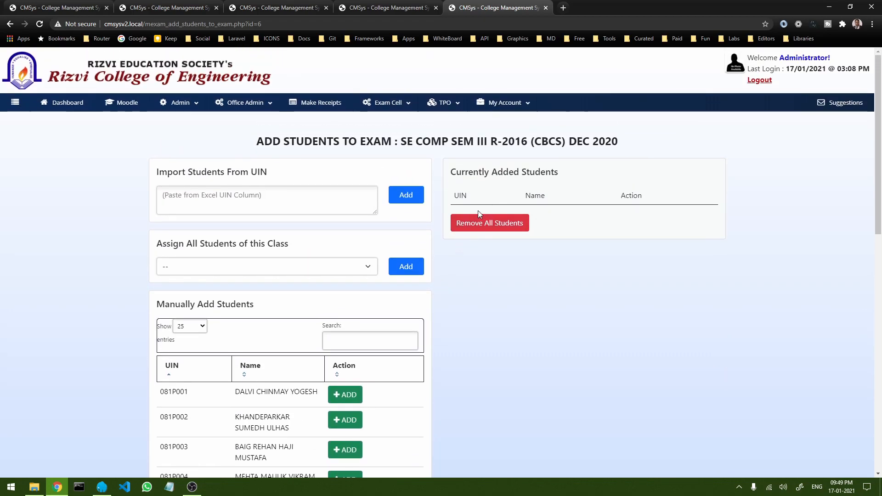
scroll(238, 167, down, 1)
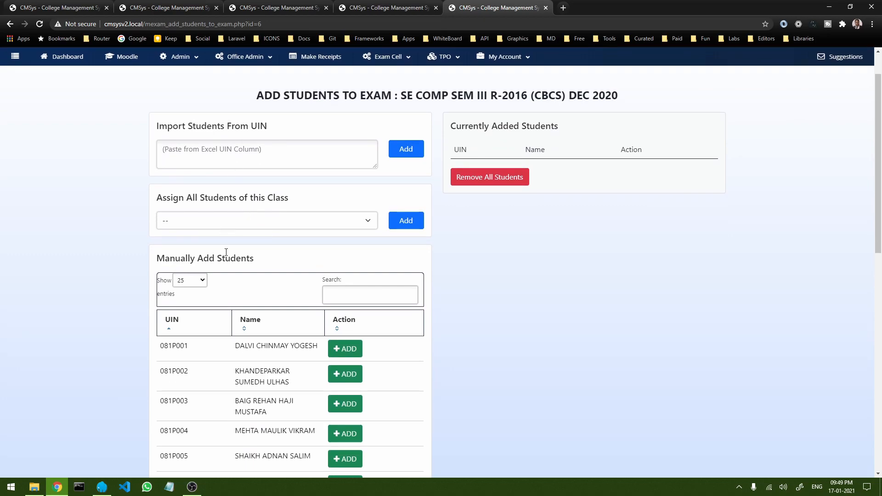
scroll(266, 331, down, 3)
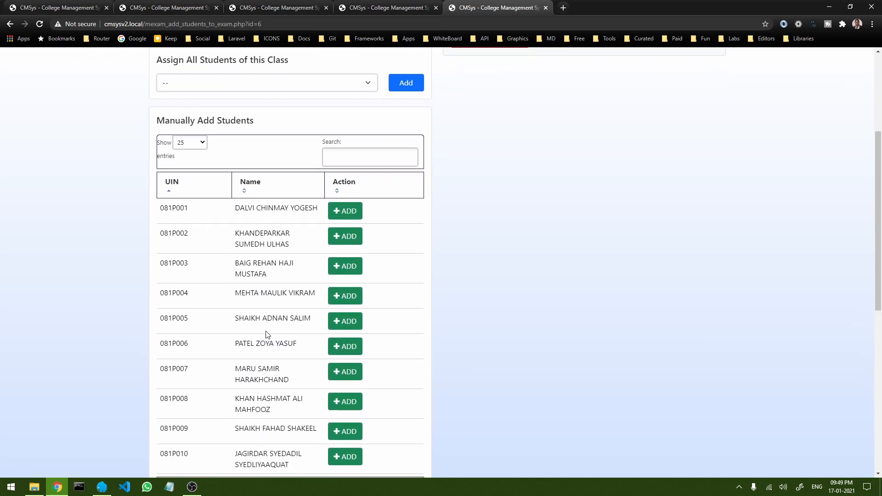
scroll(267, 334, up, 3)
scroll(266, 335, up, 1)
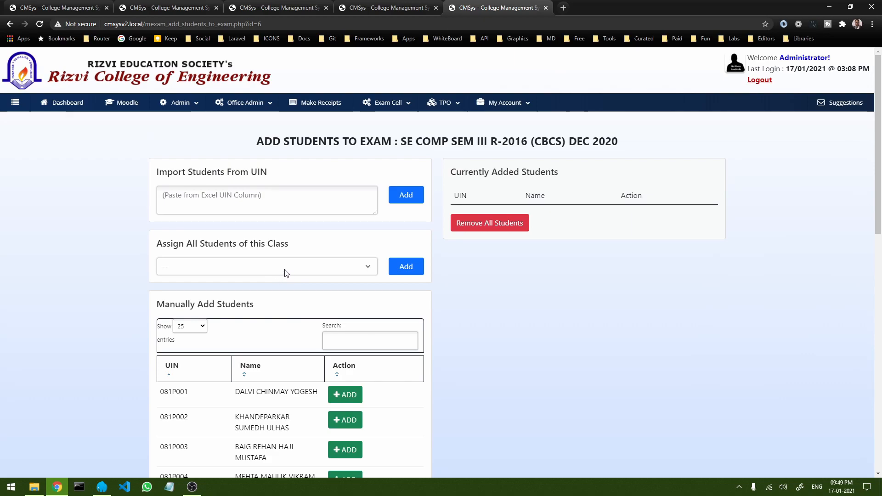
click(365, 275)
scroll(289, 202, down, 5)
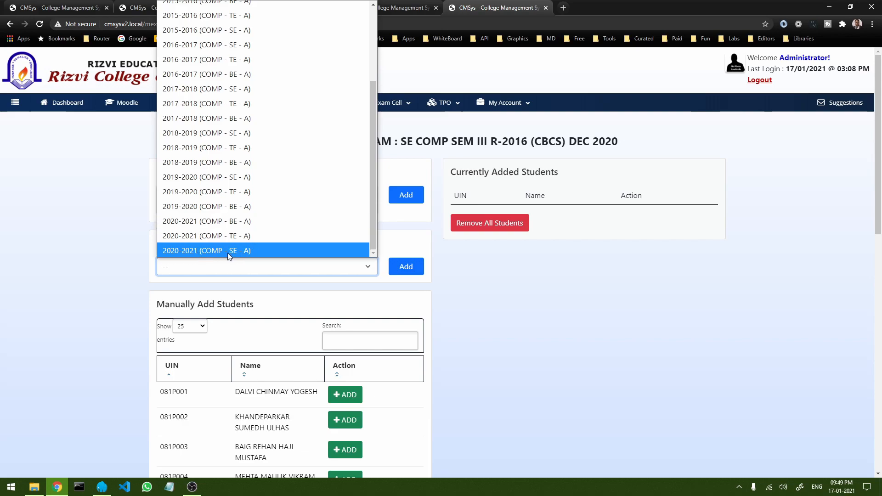
click(236, 252)
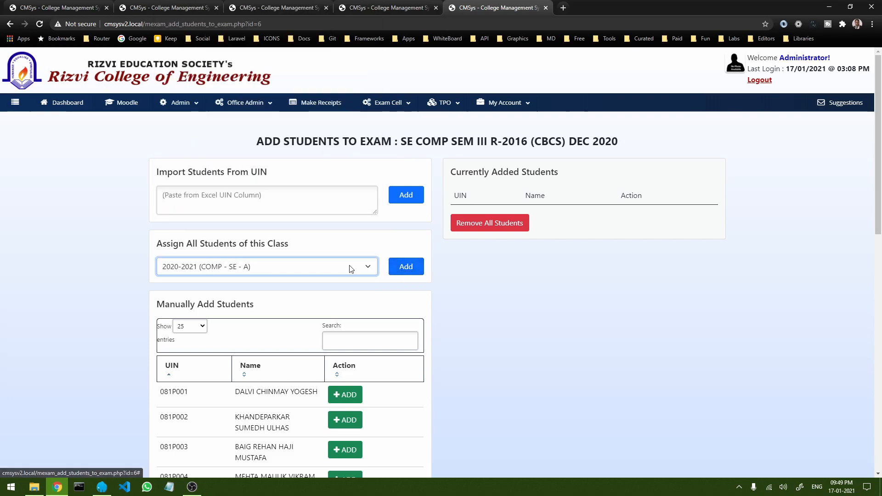
click(407, 271)
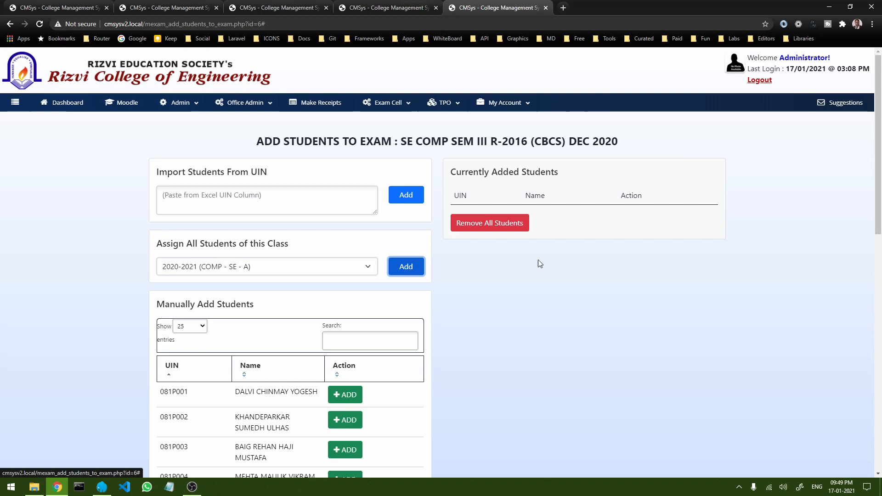
scroll(528, 255, down, 20)
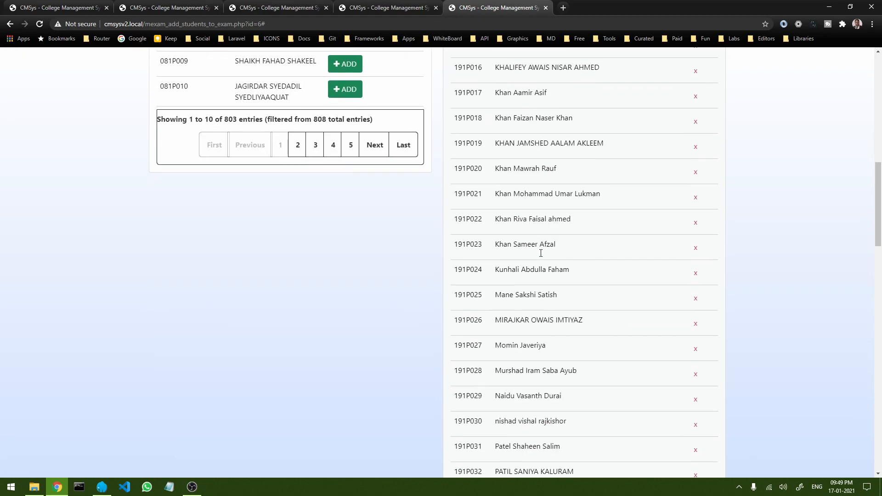
scroll(570, 256, down, 9)
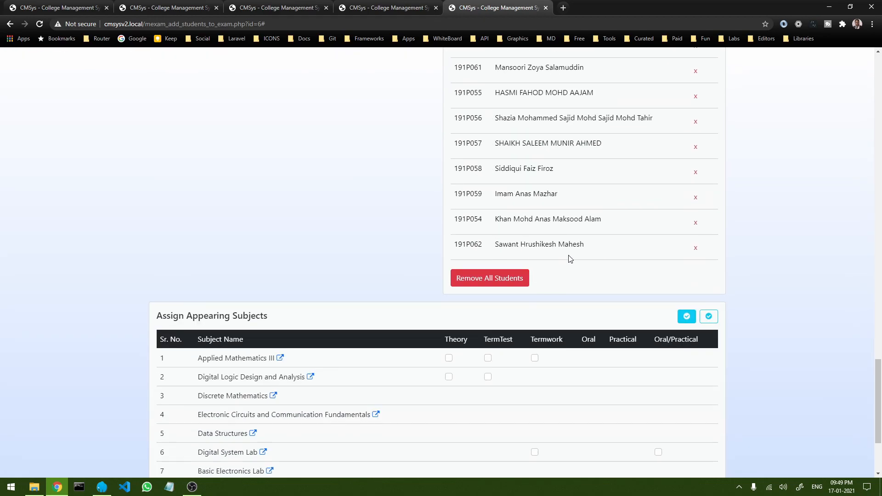
scroll(570, 257, up, 20)
scroll(569, 259, up, 12)
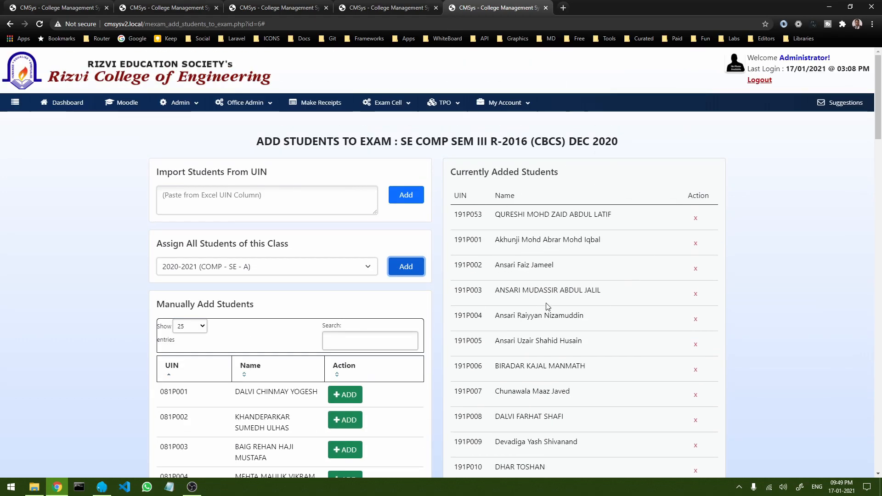
scroll(535, 308, down, 20)
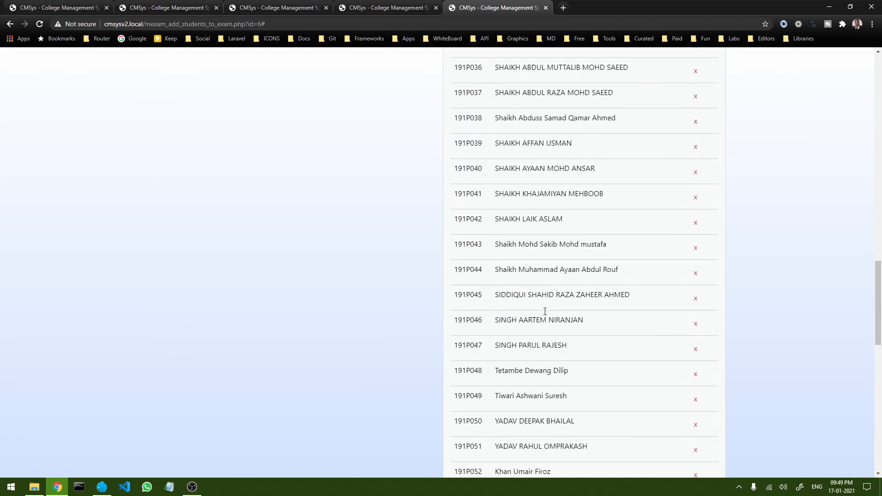
Step: Remove all students from the exam, then search UIN 191P001 and add only that student
click(488, 188)
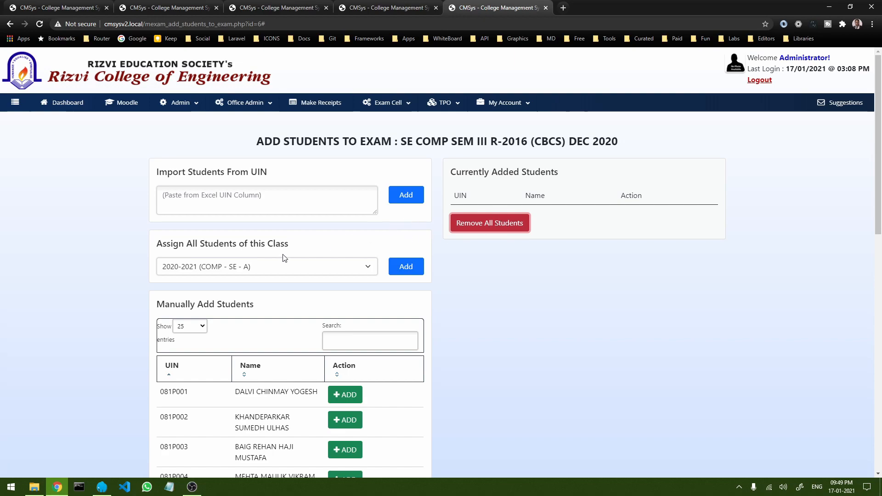
scroll(285, 258, down, 4)
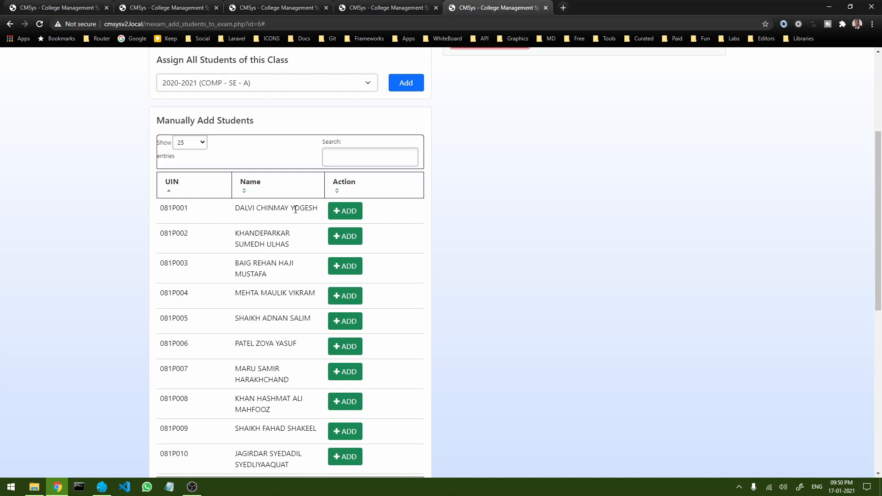
click(353, 161)
text(191)
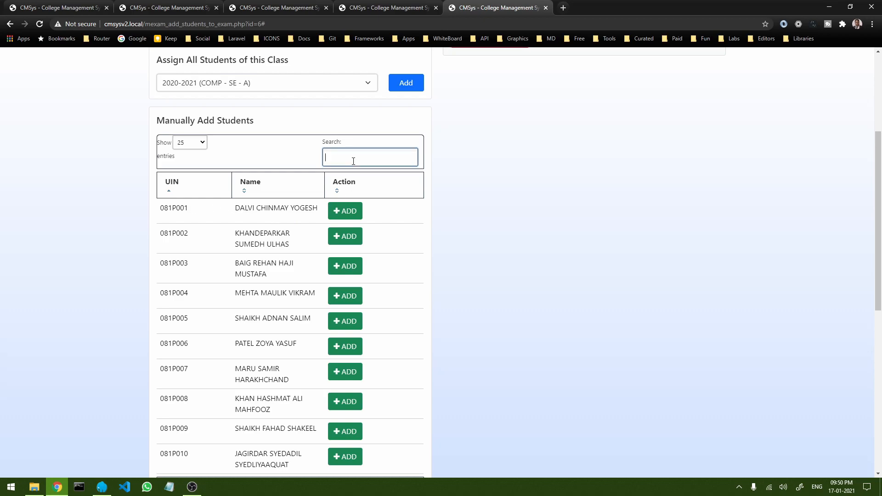
text(P001)
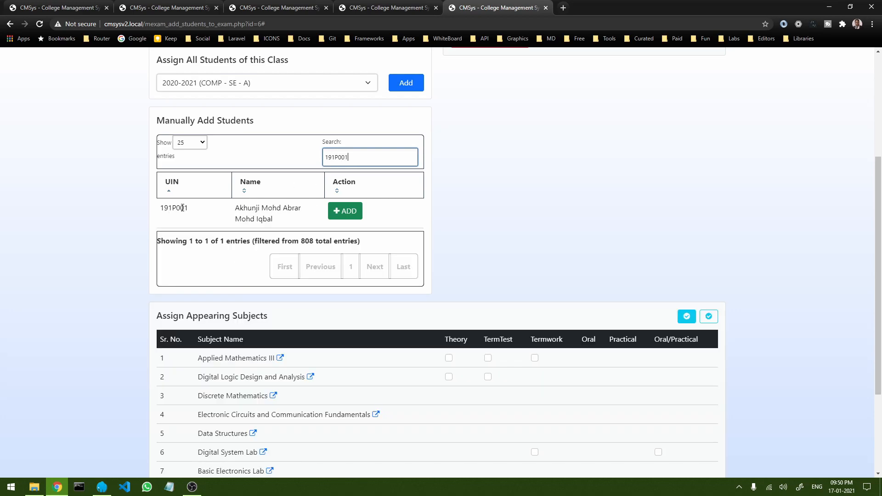
double_click(338, 158)
click(359, 159)
drag(359, 158, 320, 161)
click(355, 157)
click(347, 214)
scroll(455, 208, up, 3)
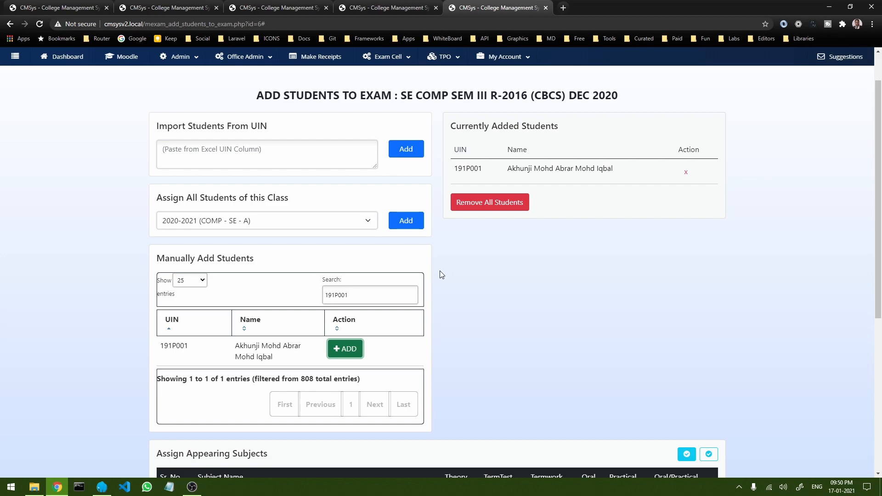
Step: Import UINs 191P002 and 191P003 as exam students from the UIN list
click(231, 153)
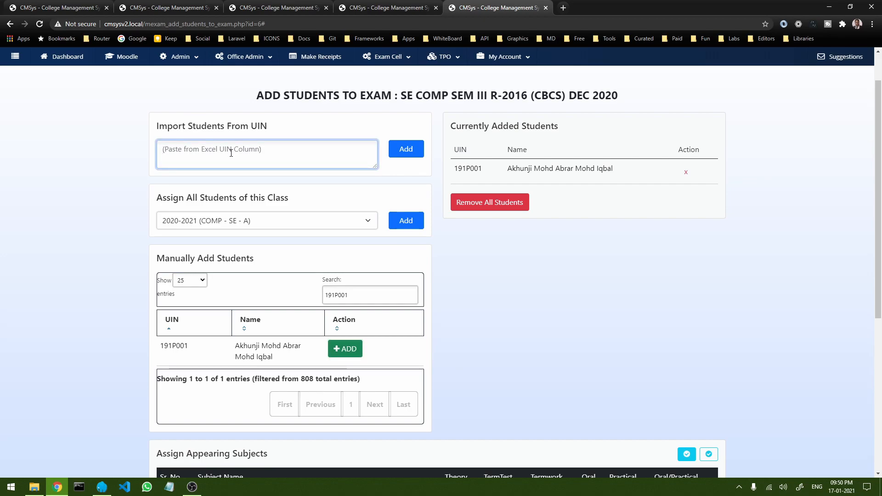
text(191)
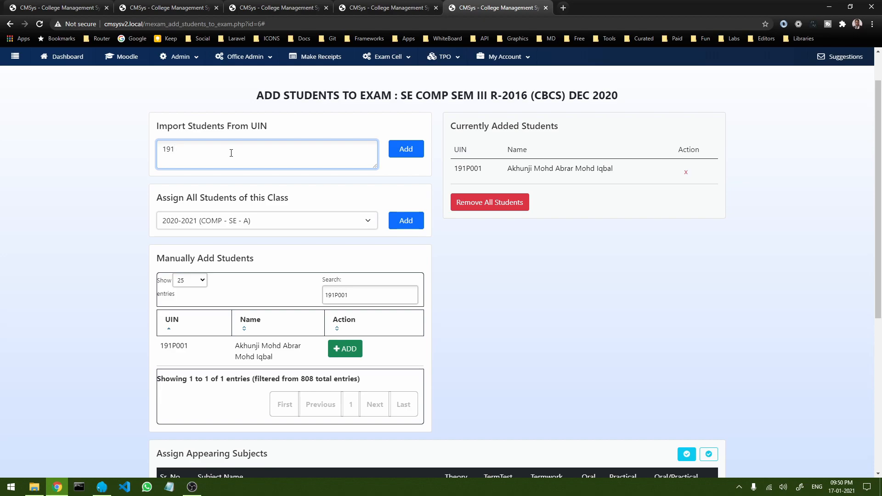
text(P002 )
text(191)
text(P003)
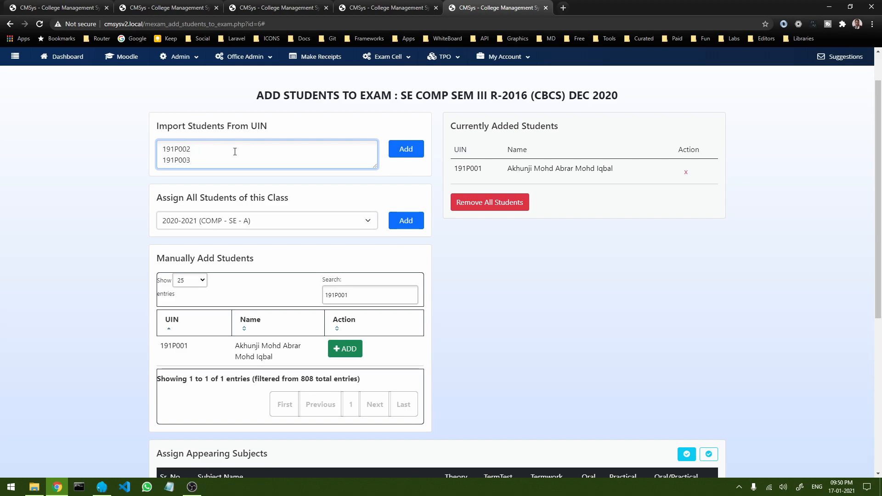
click(404, 151)
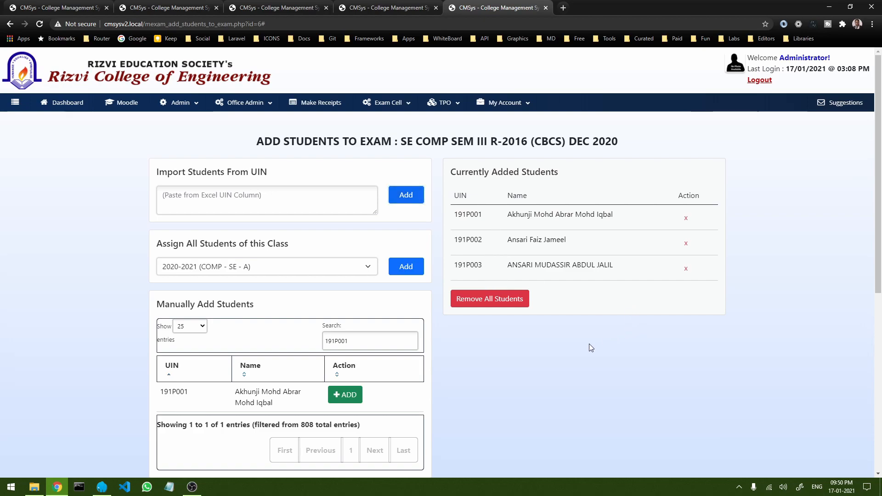
Step: Include Applied Mathematics III term test and termwork, and Digital Logic Design theory and term test
scroll(511, 275, down, 7)
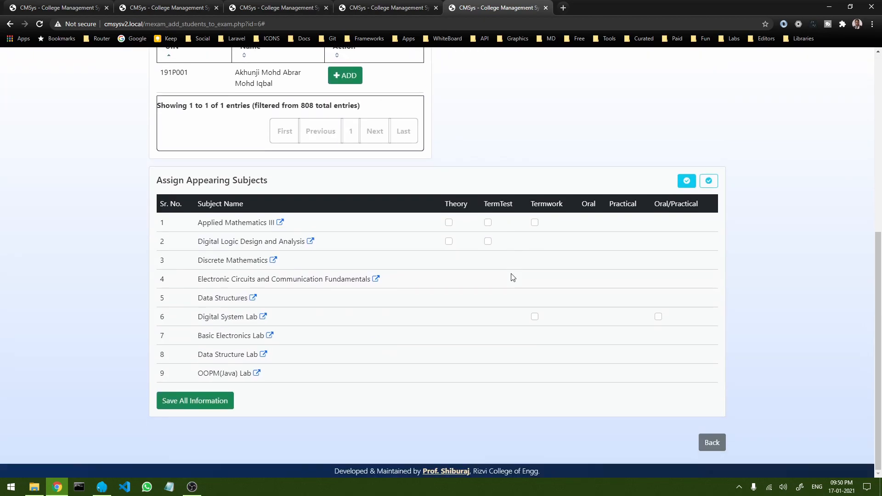
scroll(419, 216, up, 7)
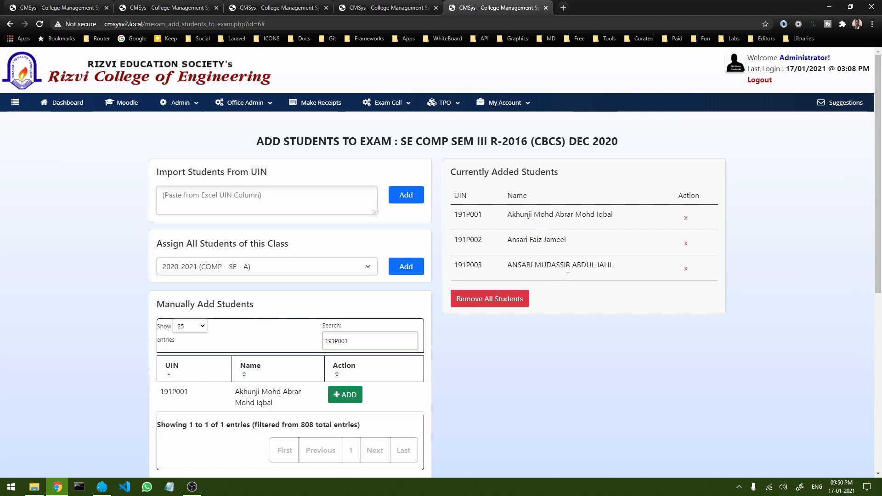
scroll(575, 301, down, 7)
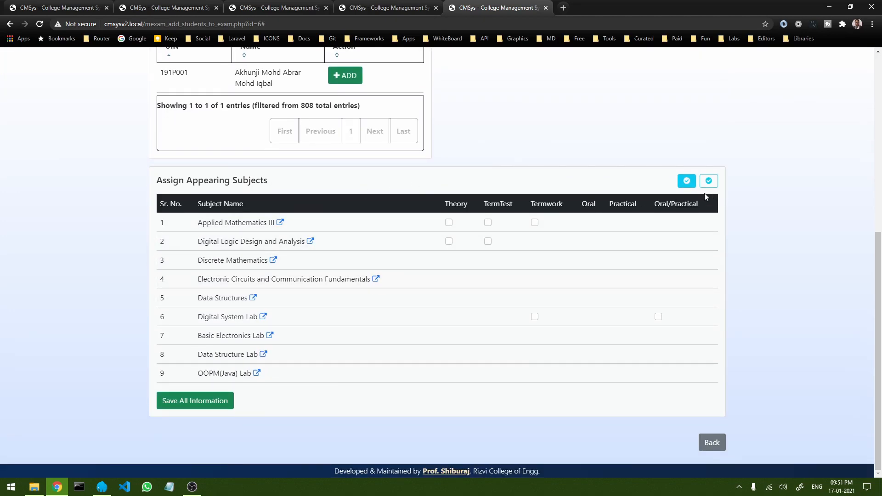
click(488, 222)
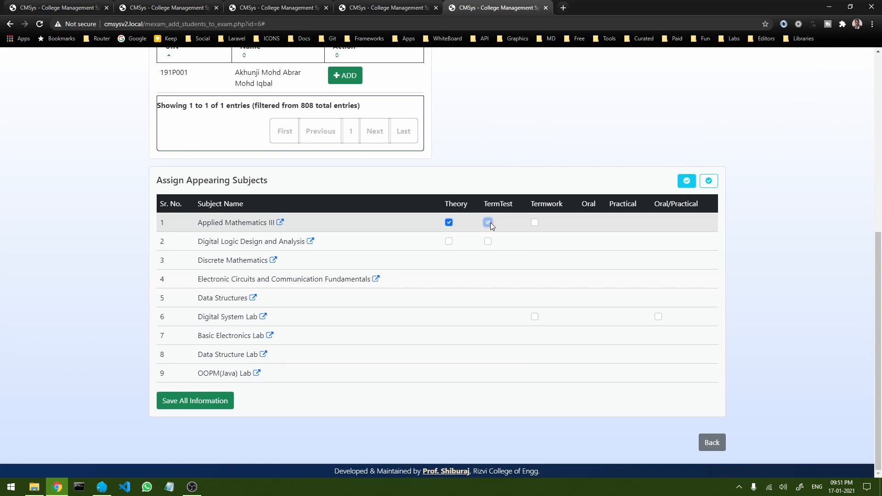
click(534, 223)
click(449, 242)
click(488, 241)
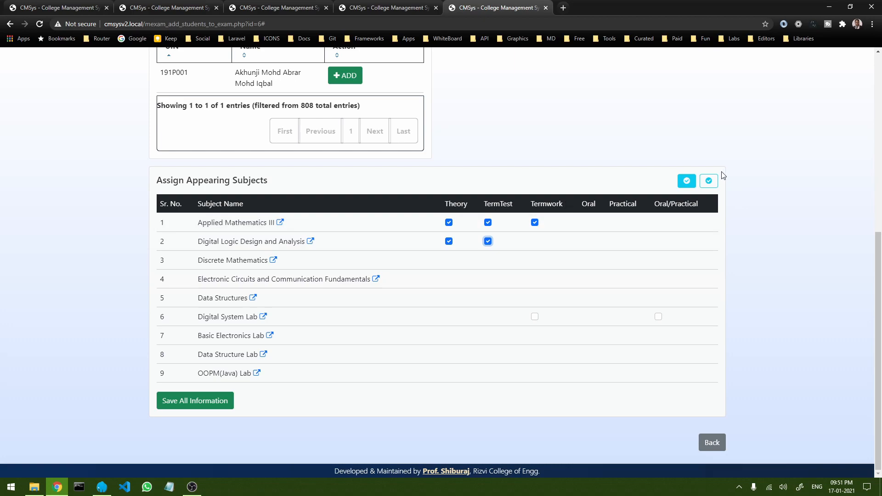
Step: Tick the remaining components, limit Digital System Lab to termwork and oral/practical, and save
click(687, 183)
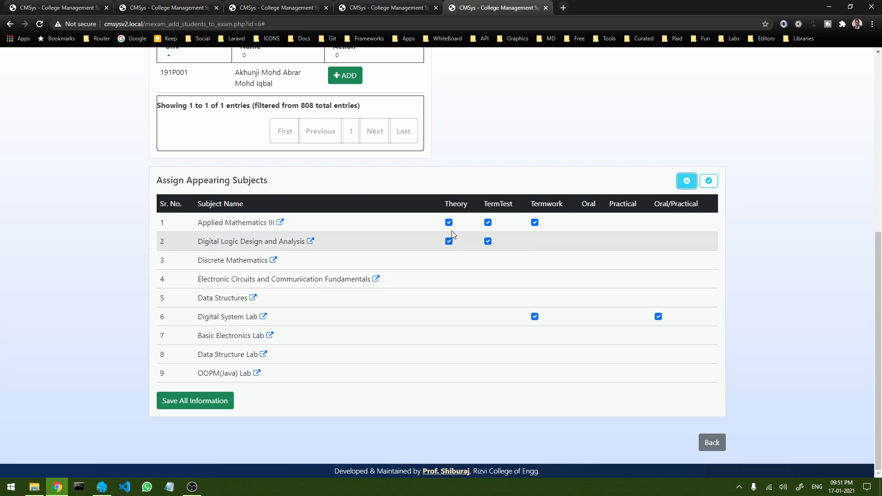
click(708, 182)
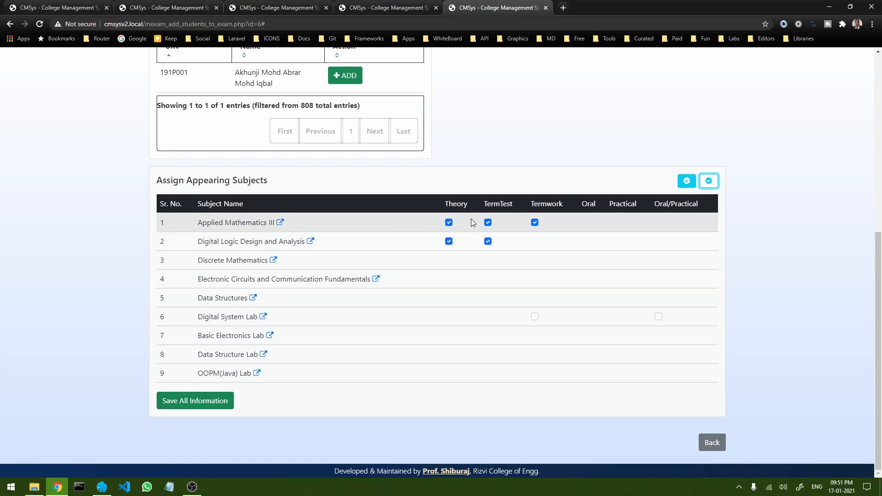
click(534, 316)
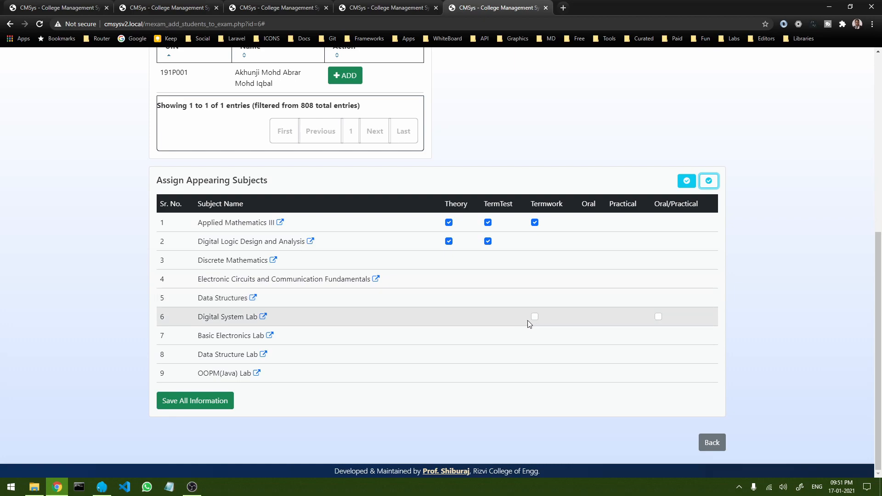
click(660, 316)
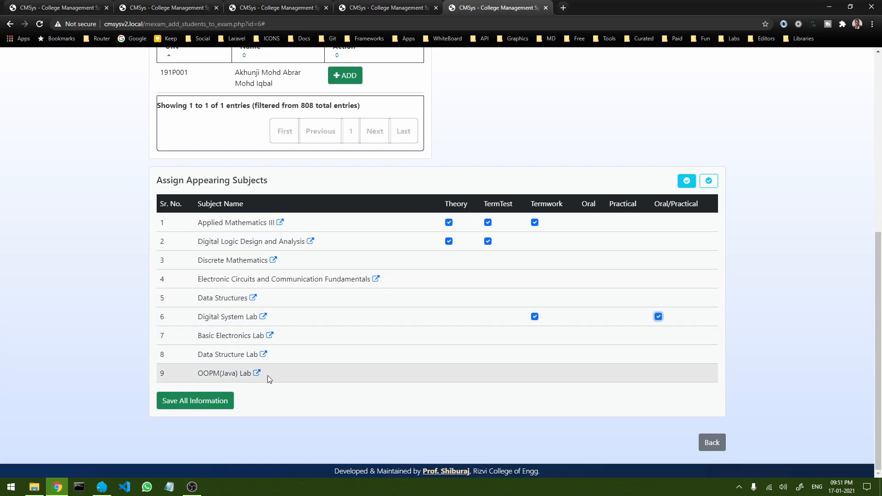
click(204, 404)
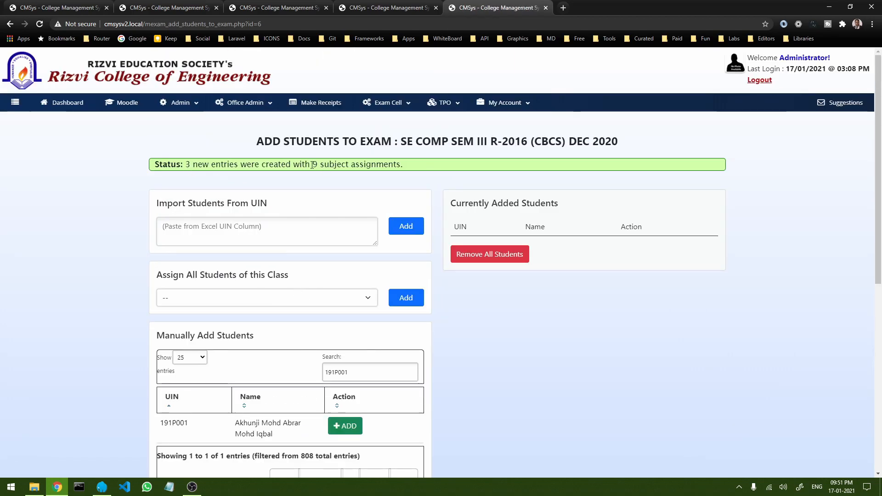
scroll(404, 211, down, 8)
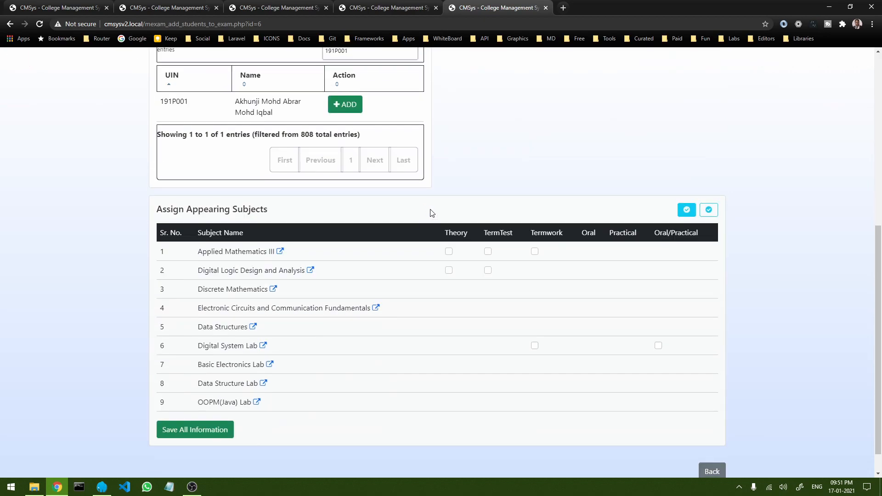
Step: Return to the student list and auto-assign seat numbers 20DRRCP3001 to 20DRRCP3003
click(713, 442)
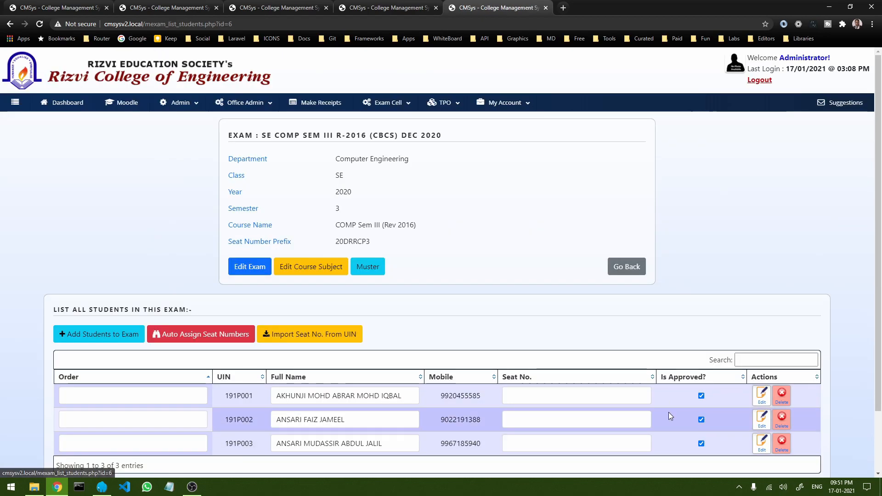
scroll(300, 395, down, 2)
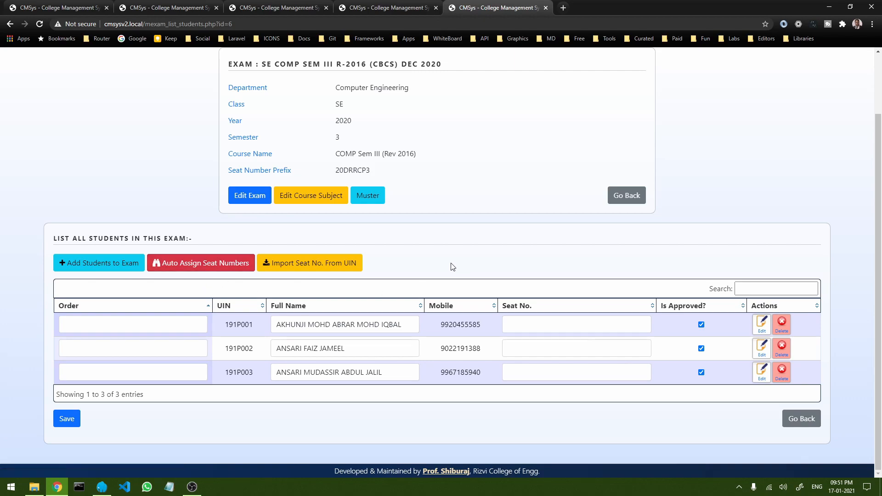
click(204, 267)
scroll(204, 294, down, 2)
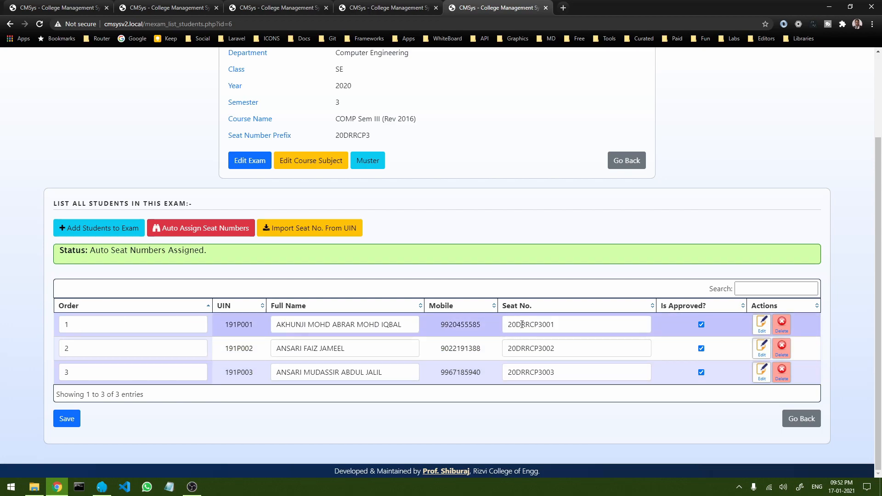
double_click(353, 134)
mouse_move(543, 325)
mouse_down()
mouse_move(507, 325)
mouse_move(543, 324)
mouse_up()
click(560, 325)
click(554, 325)
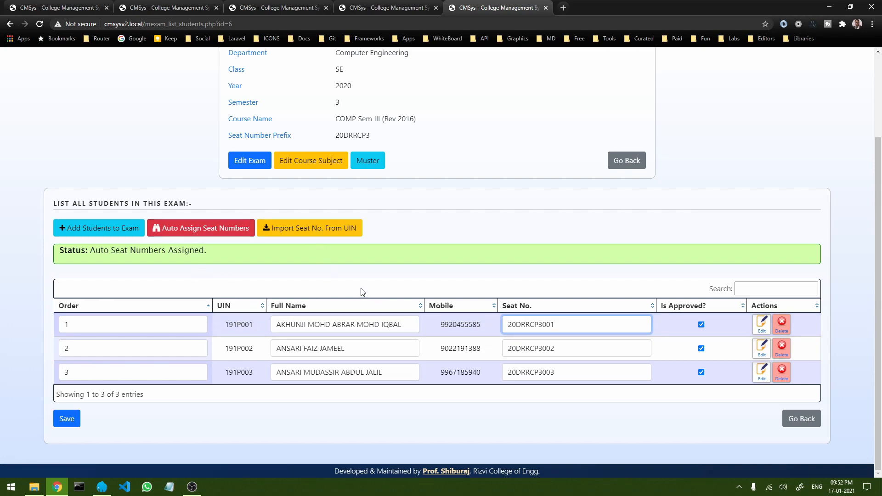
click(307, 230)
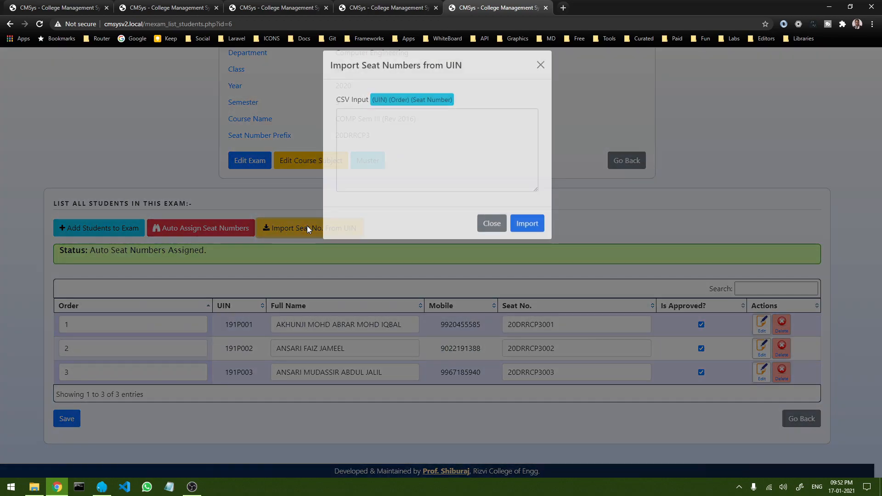
click(404, 135)
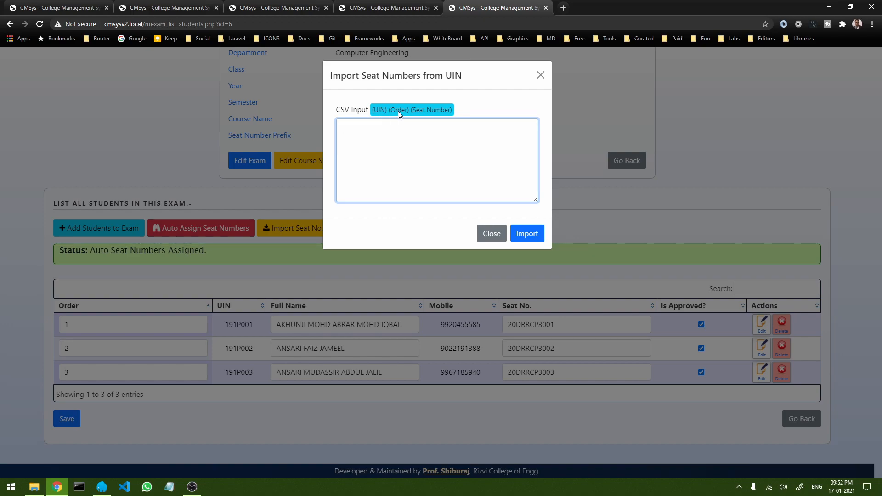
drag(392, 111, 404, 112)
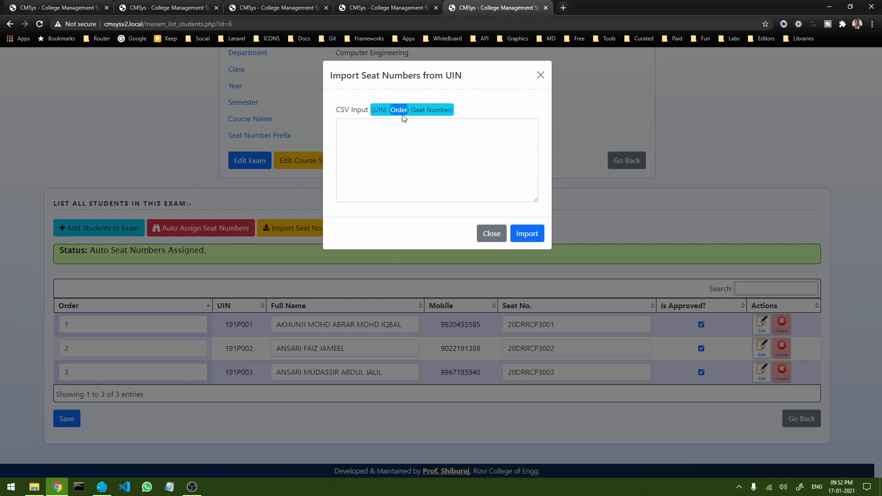
drag(442, 110, 452, 115)
click(414, 111)
click(415, 112)
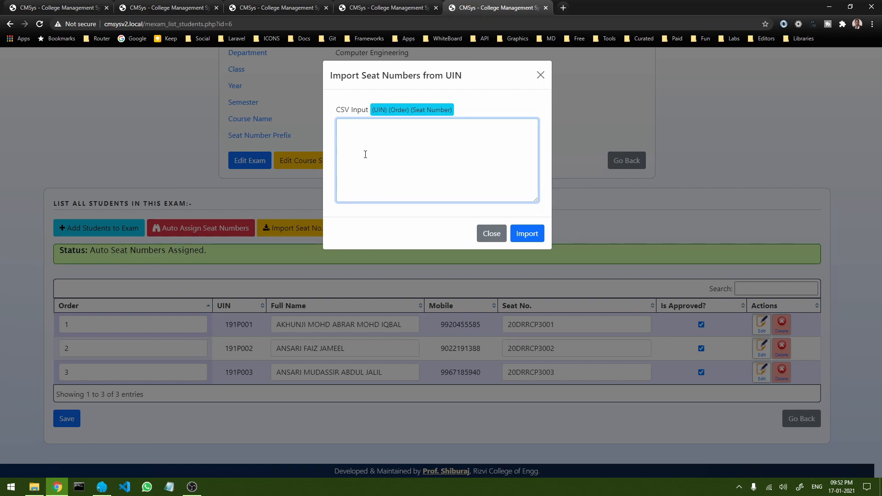
text(191P001)
key(Tab)
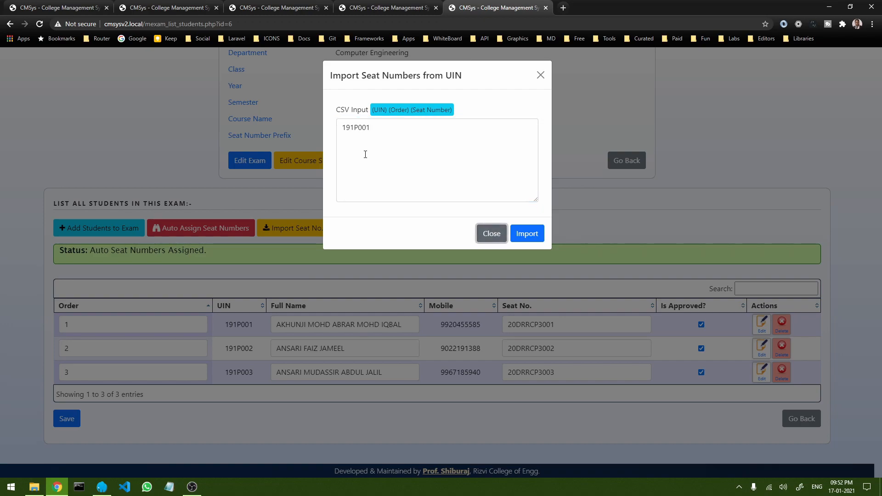
click(526, 183)
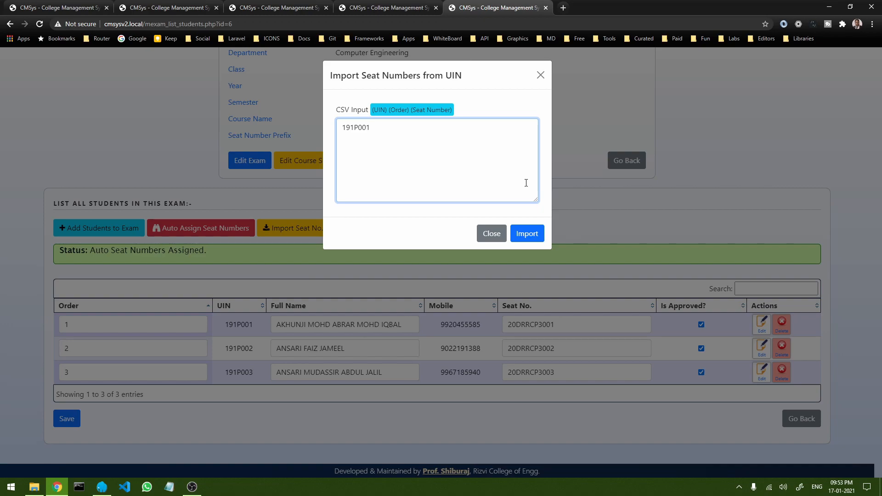
text(1  DDRC1)
click(528, 235)
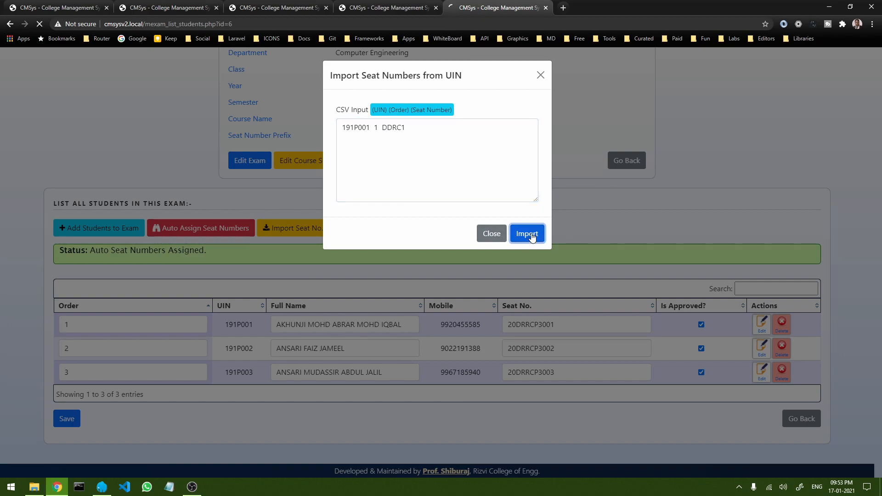
Step: Confirm the first student's seat number reads DDRC1, then open Edit Course Subject
scroll(534, 235, down, 1)
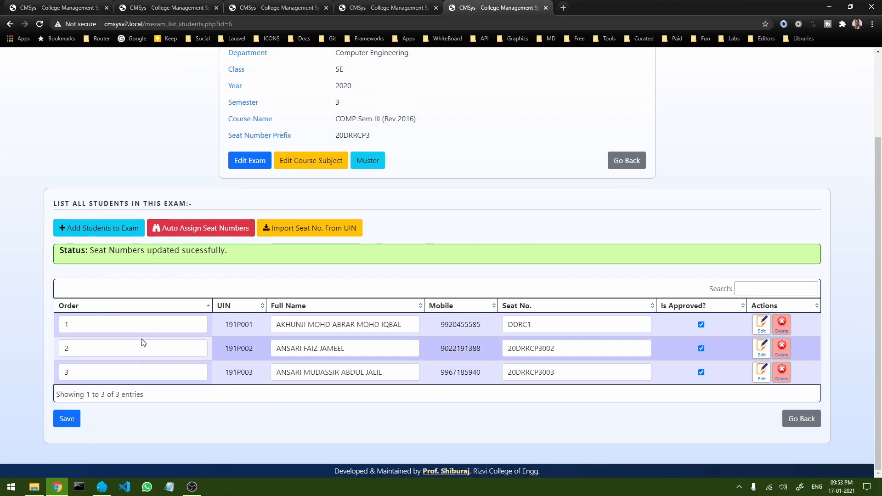
double_click(232, 325)
double_click(534, 325)
click(542, 325)
click(537, 325)
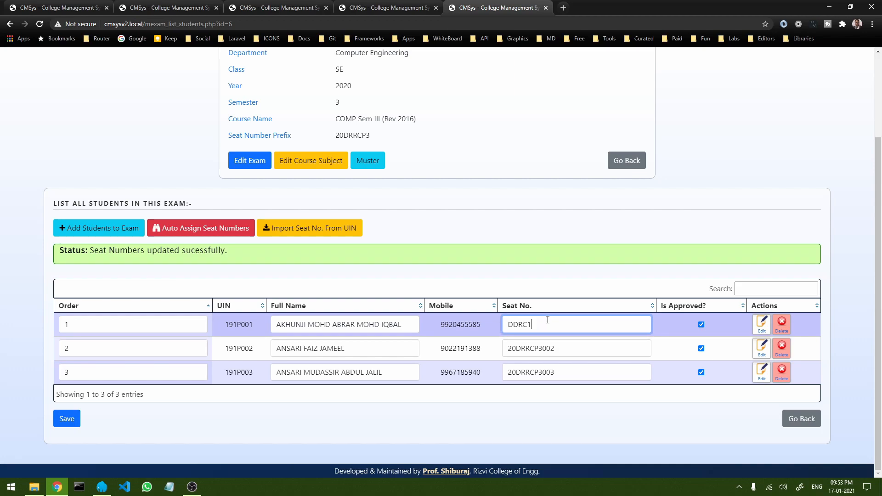
click(537, 213)
scroll(418, 285, up, 2)
scroll(433, 278, down, 2)
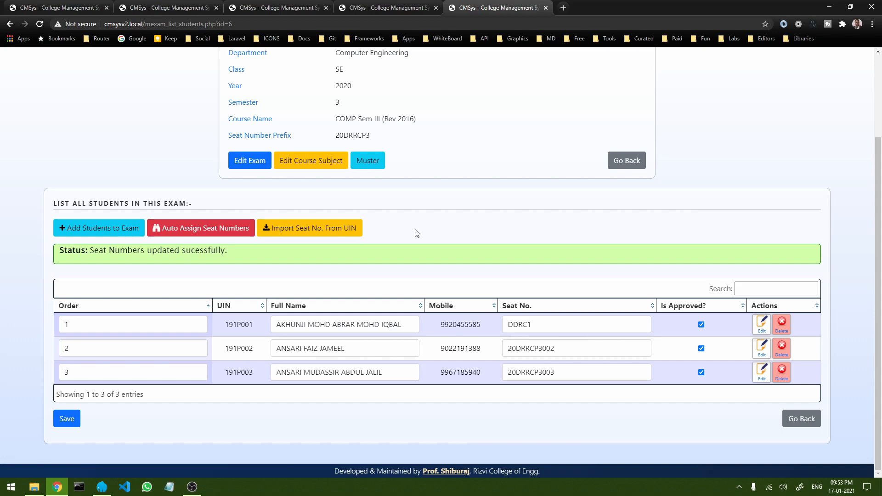
click(314, 162)
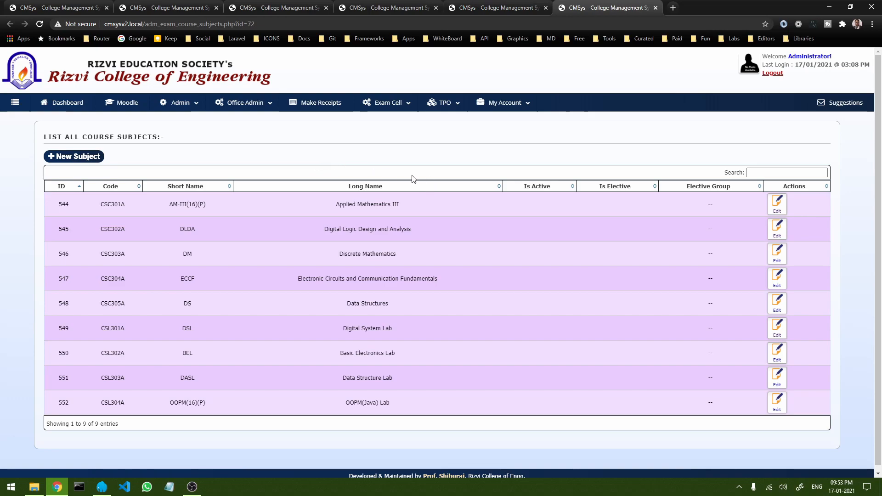
Step: Inspect OOPM(Java) Lab's Elective Group options without changing them, then go back to List All Exams
click(777, 401)
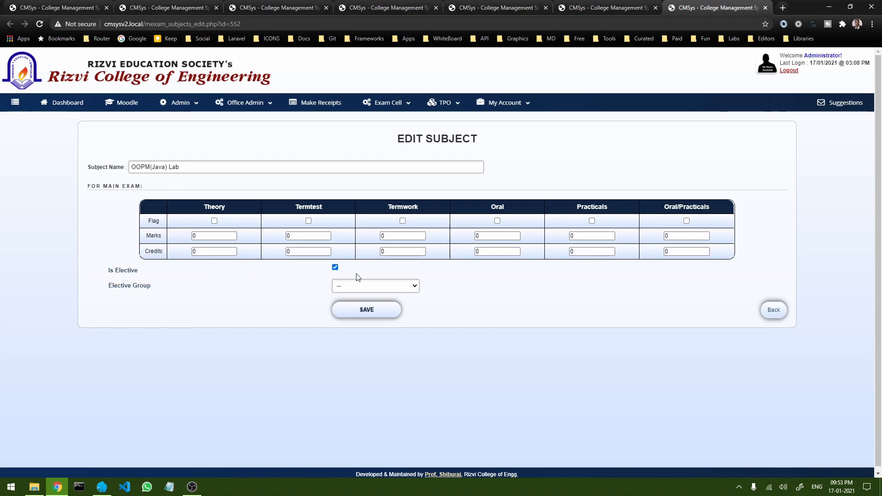
click(406, 287)
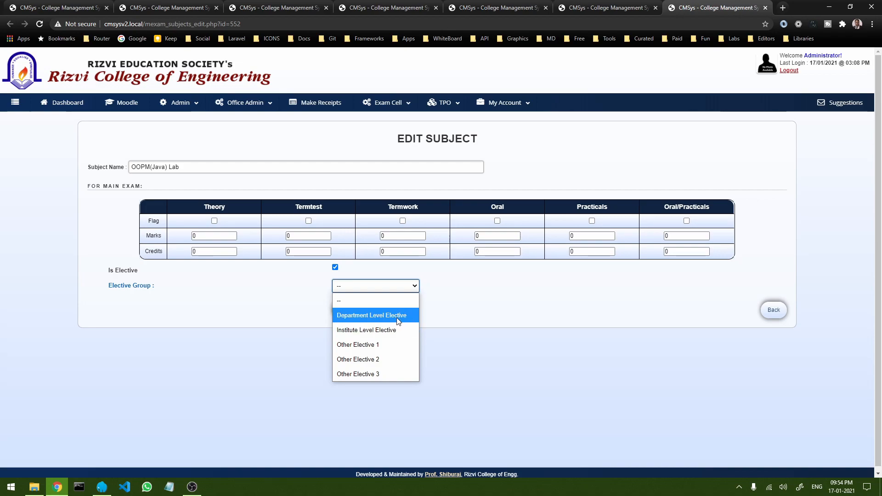
click(444, 302)
click(414, 289)
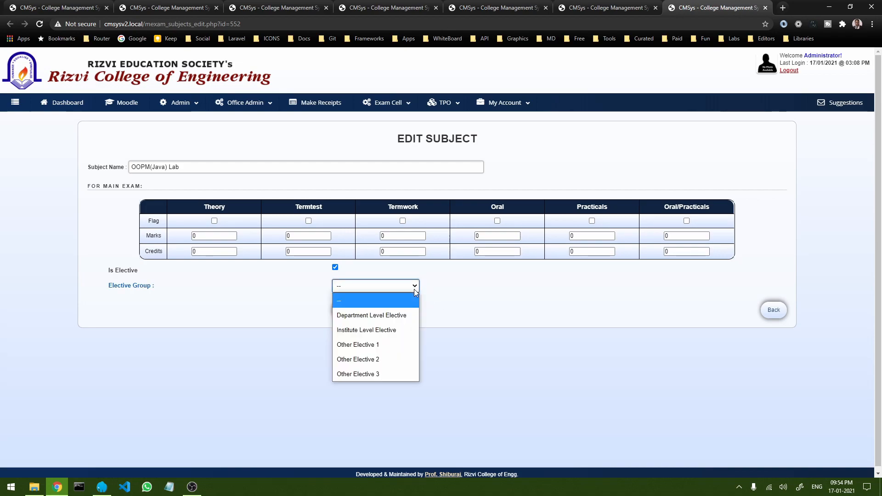
click(440, 297)
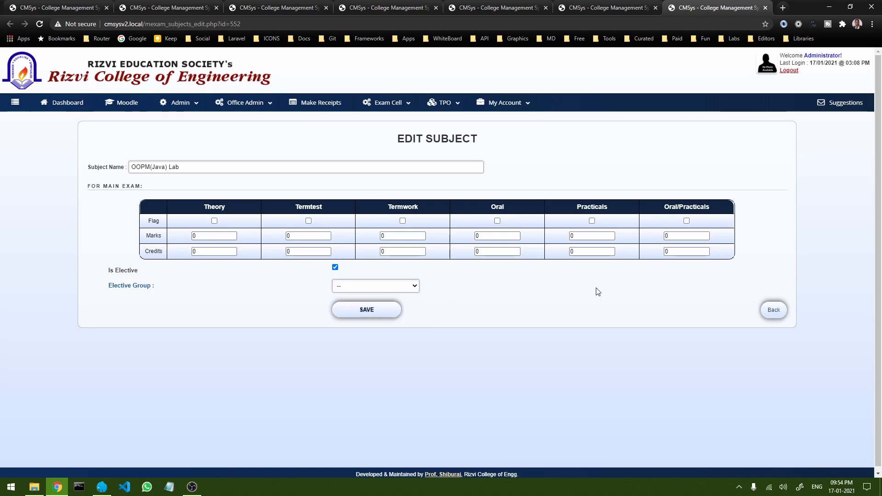
click(775, 311)
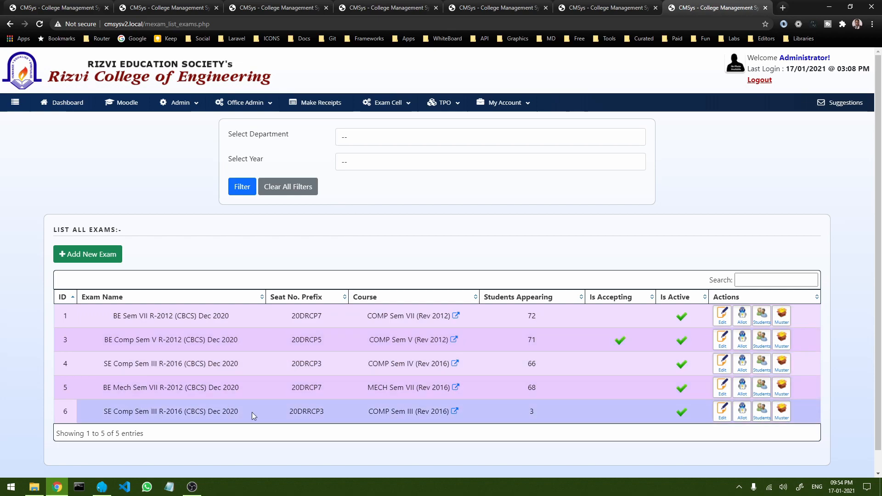
Step: Open faculty allotments for the 3-student SE Comp exam and confirm its subjects show NO TEACHER
click(743, 414)
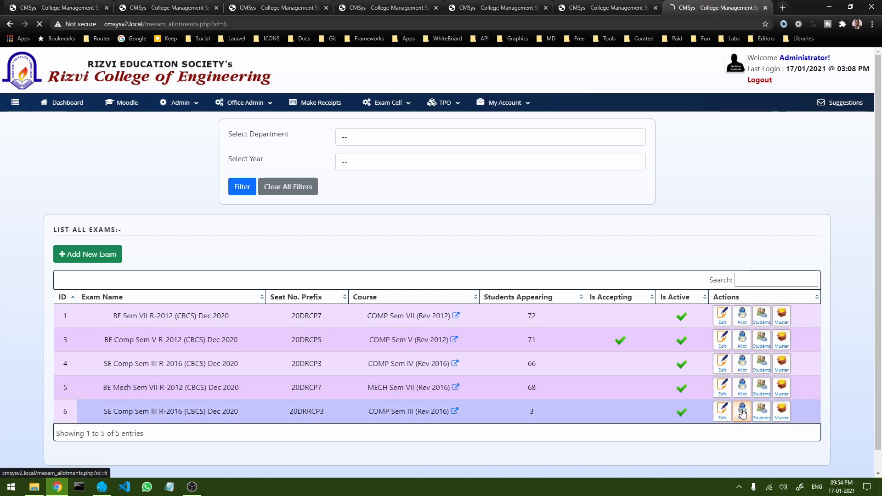
scroll(548, 374, down, 3)
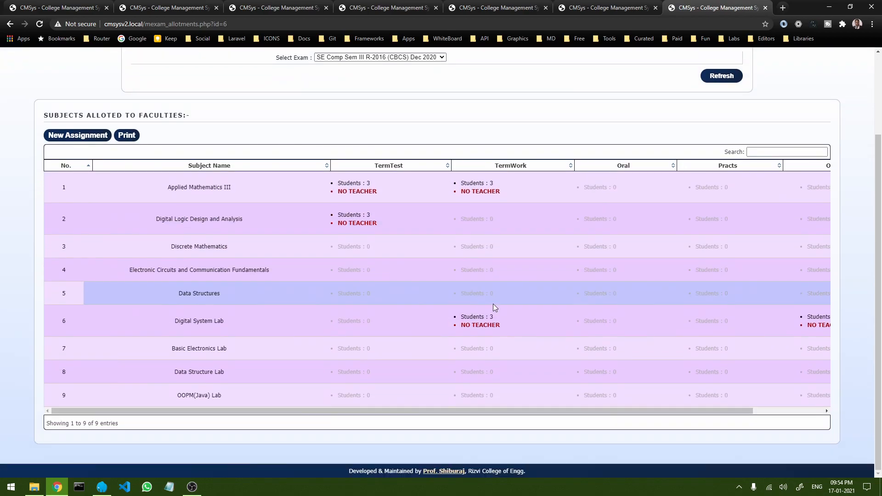
scroll(567, 324, up, 2)
scroll(568, 325, down, 2)
drag(454, 411, 359, 408)
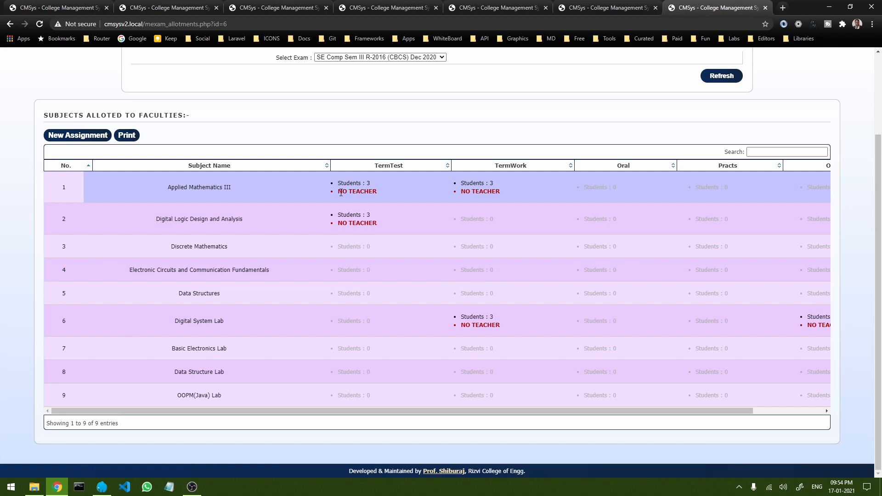
drag(350, 192, 377, 192)
click(426, 194)
drag(462, 191, 503, 192)
click(505, 196)
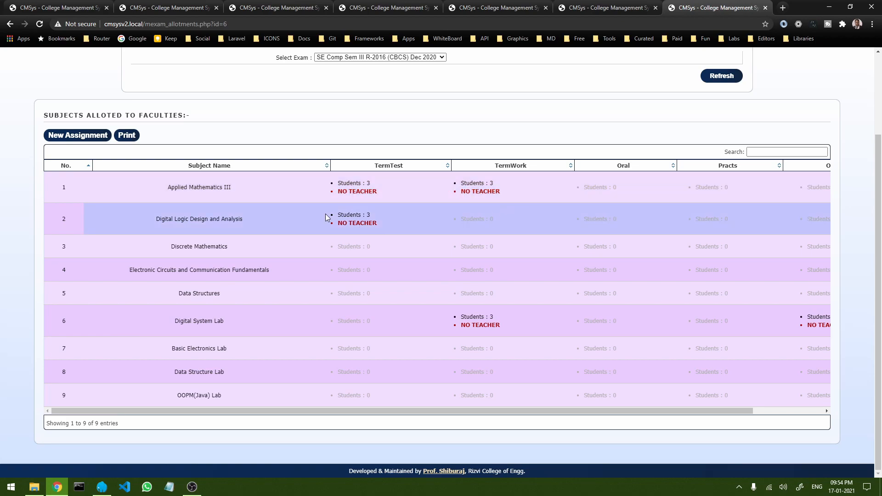
scroll(349, 211, up, 3)
click(390, 159)
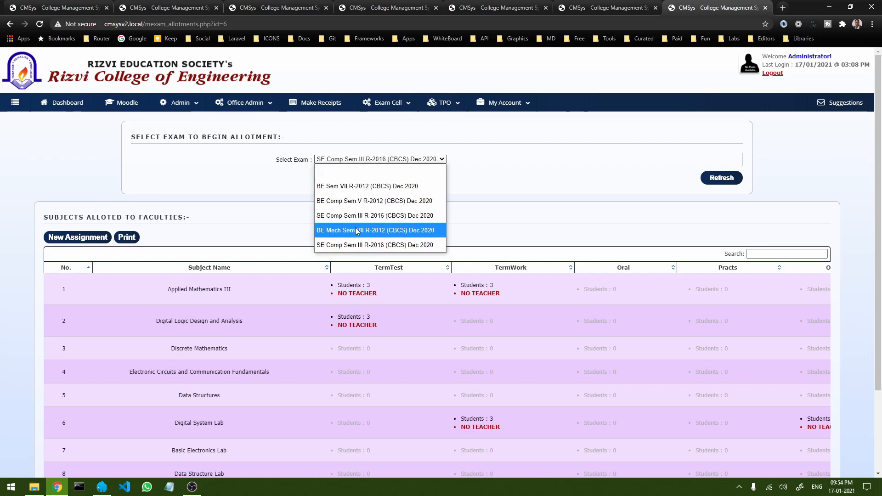
Step: Select the other SE Comp Sem III R-2016 (CBCS) Dec 2020 exam and refresh its allotments
click(379, 220)
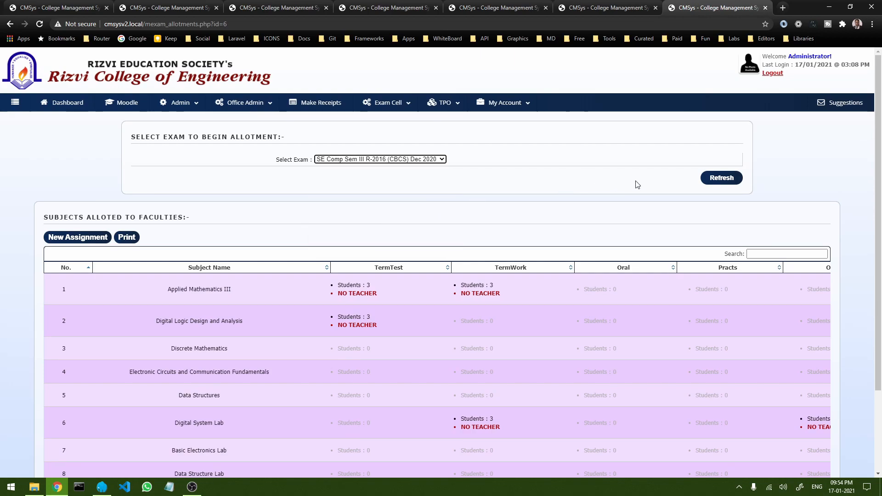
click(722, 178)
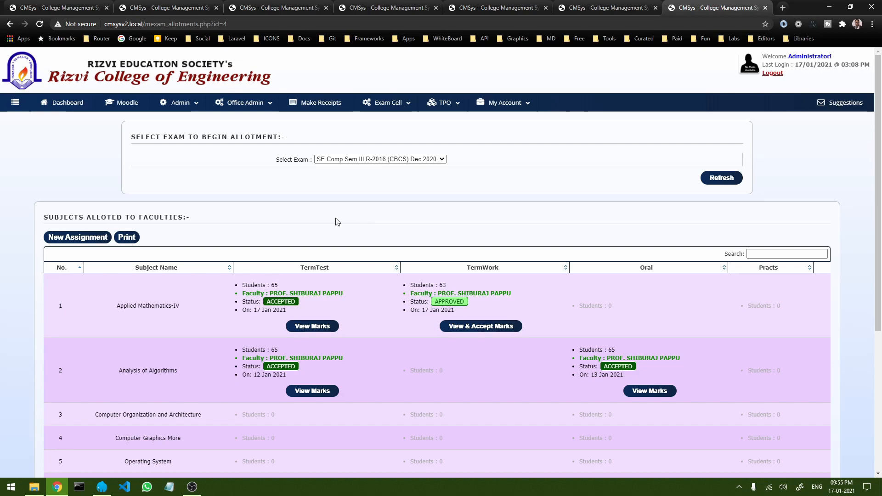
scroll(266, 218, down, 3)
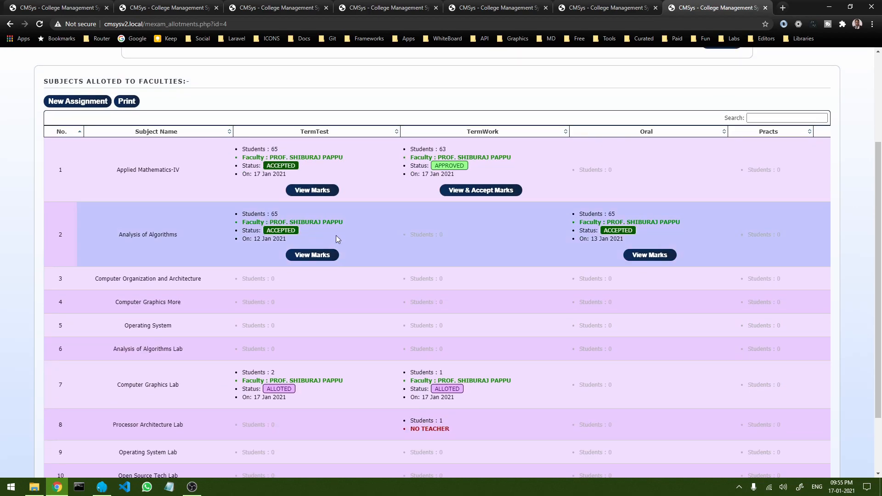
scroll(337, 238, up, 3)
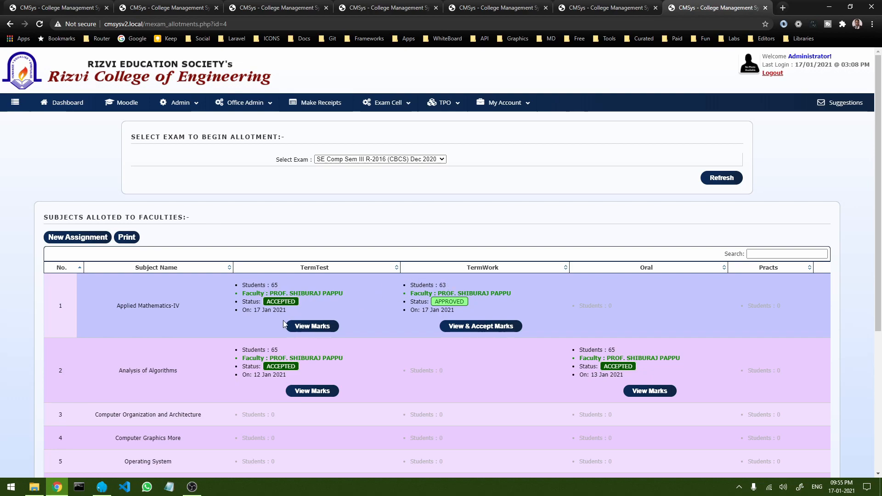
scroll(416, 322, down, 4)
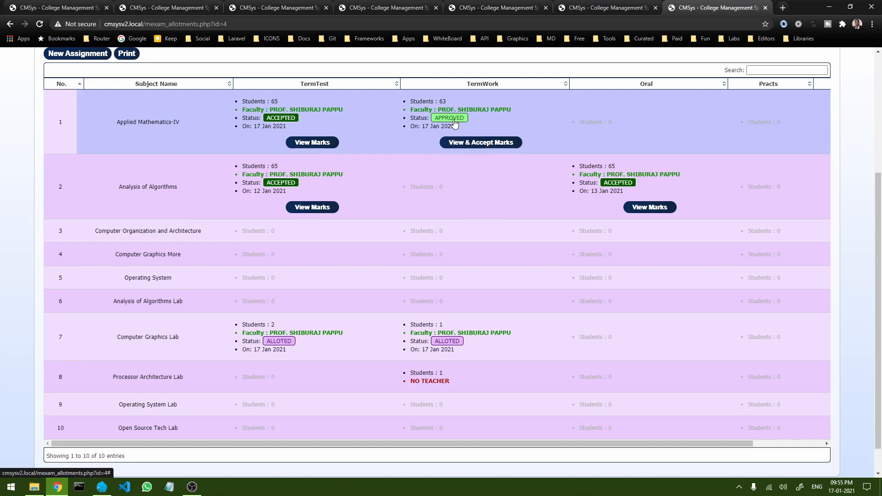
Step: Open the Applied Mathematics-IV TermWork marks and review the faculty and HoD marks out of 25
click(486, 143)
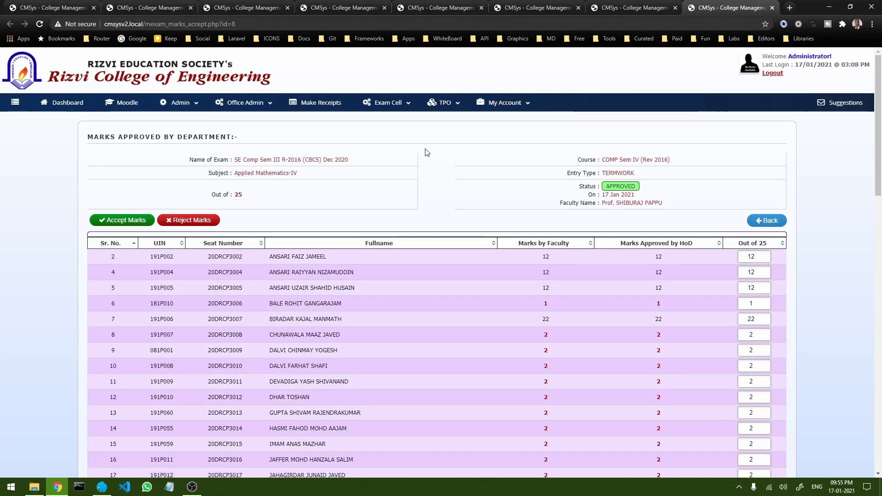
scroll(427, 152, down, 2)
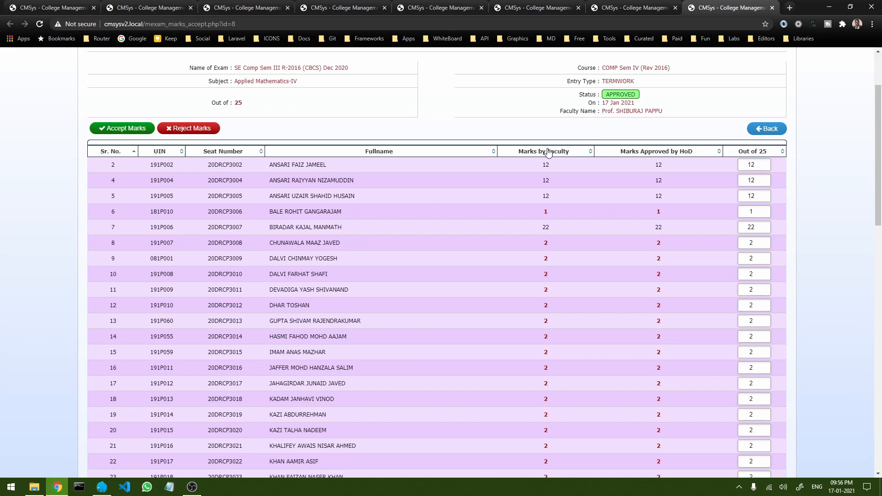
scroll(357, 180, down, 12)
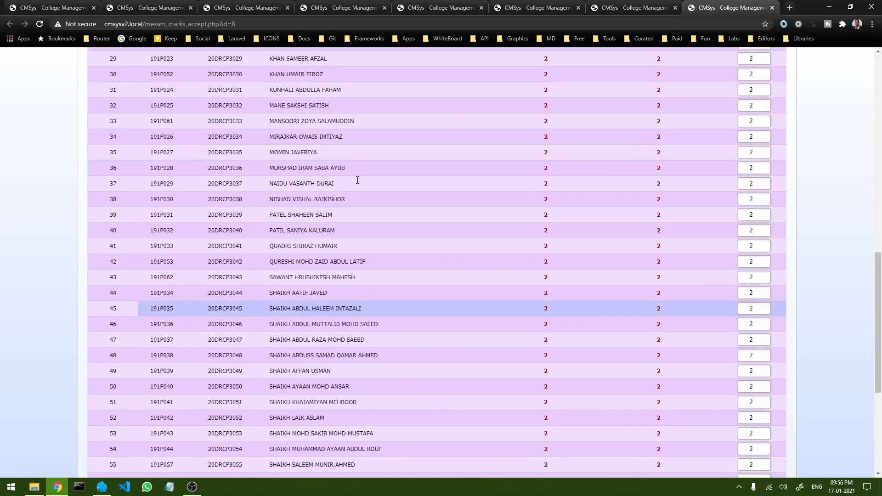
scroll(358, 179, up, 14)
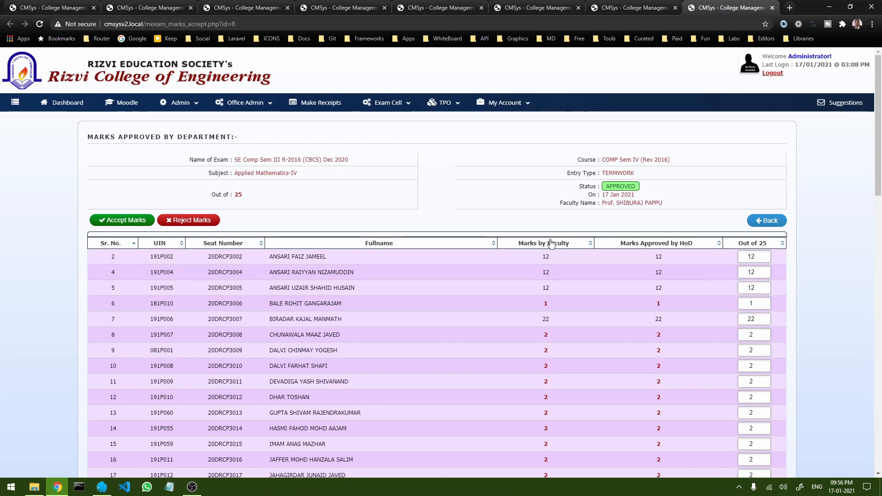
scroll(669, 249, down, 13)
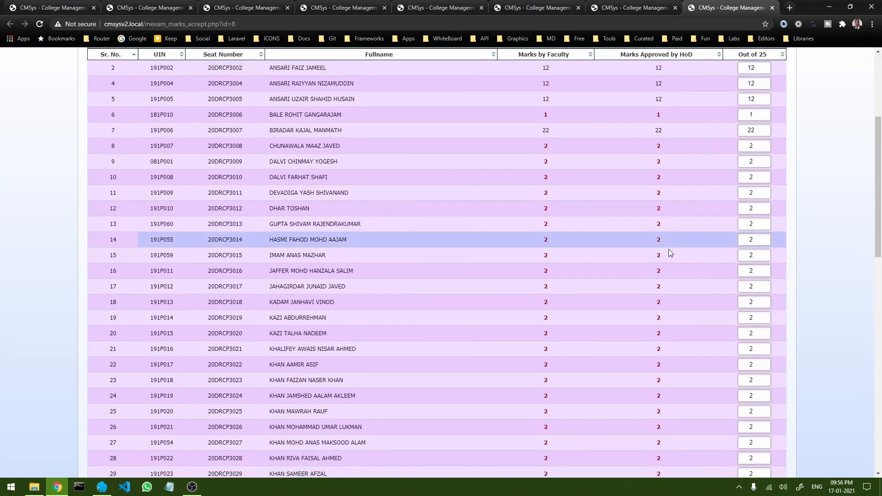
scroll(668, 249, up, 9)
scroll(669, 249, up, 4)
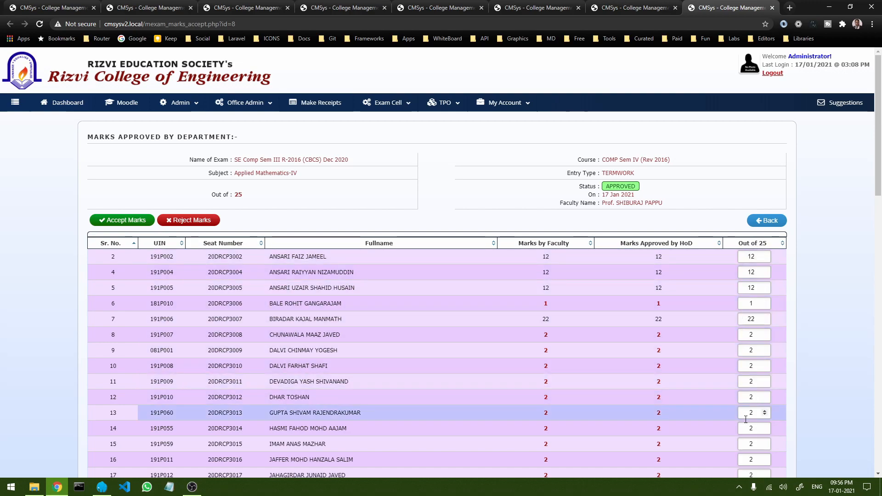
scroll(722, 376, down, 18)
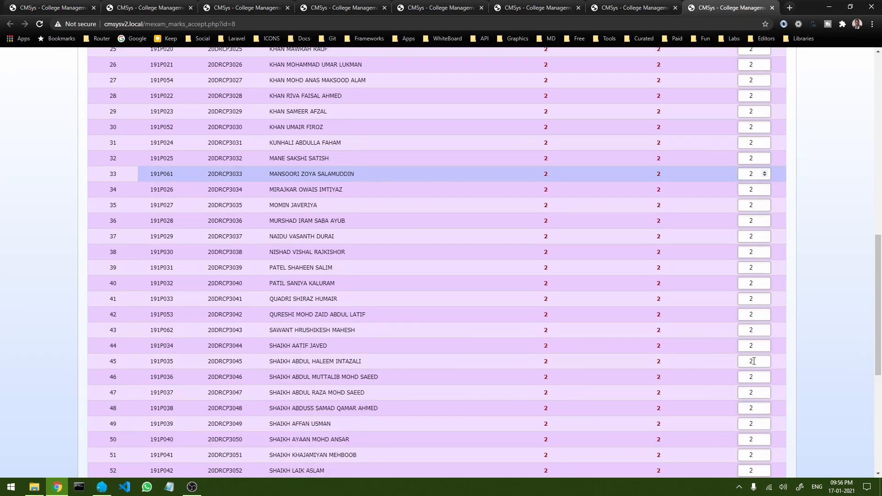
scroll(746, 377, up, 18)
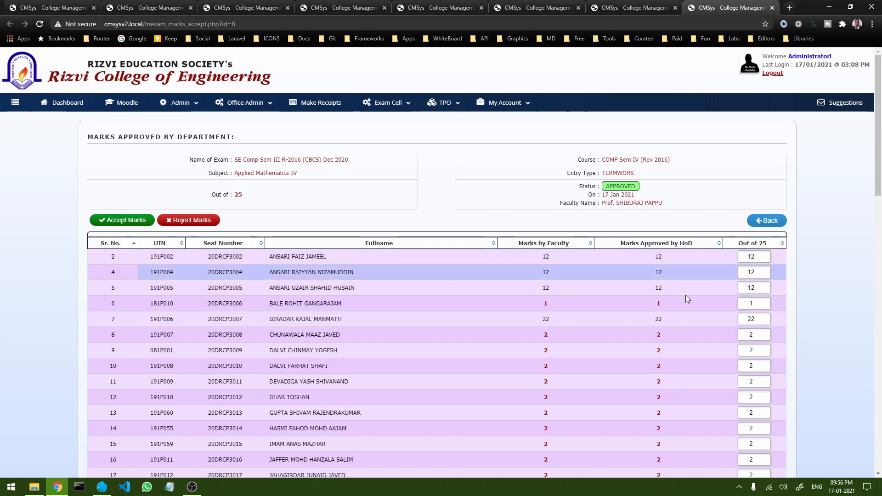
Step: Accept the Applied Mathematics-IV termwork marks and confirm the TermWork status shows ACCEPTED
click(129, 224)
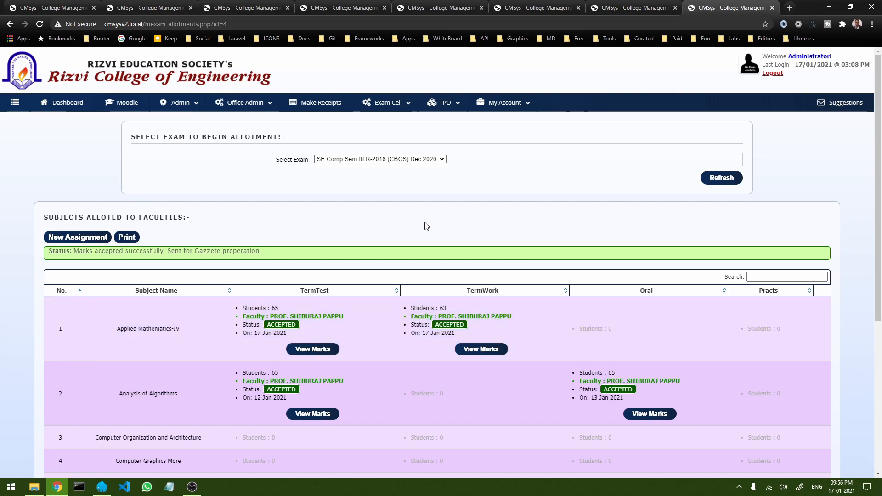
scroll(363, 245, down, 5)
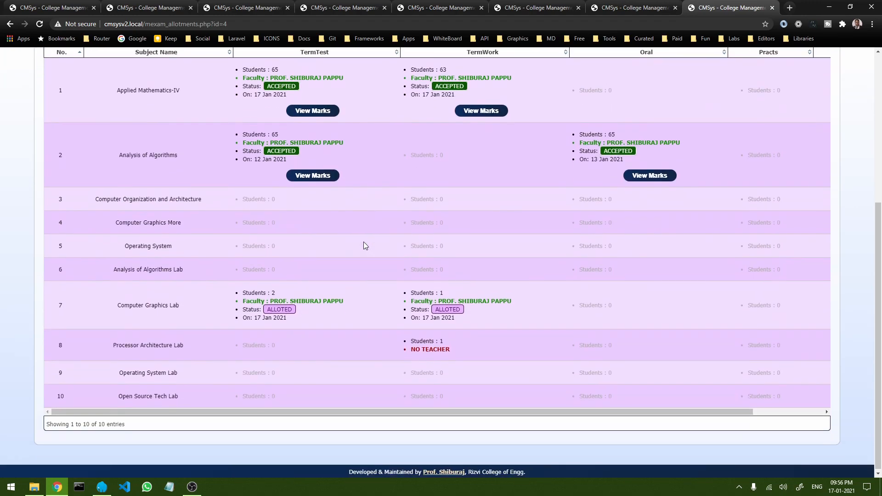
scroll(362, 244, up, 6)
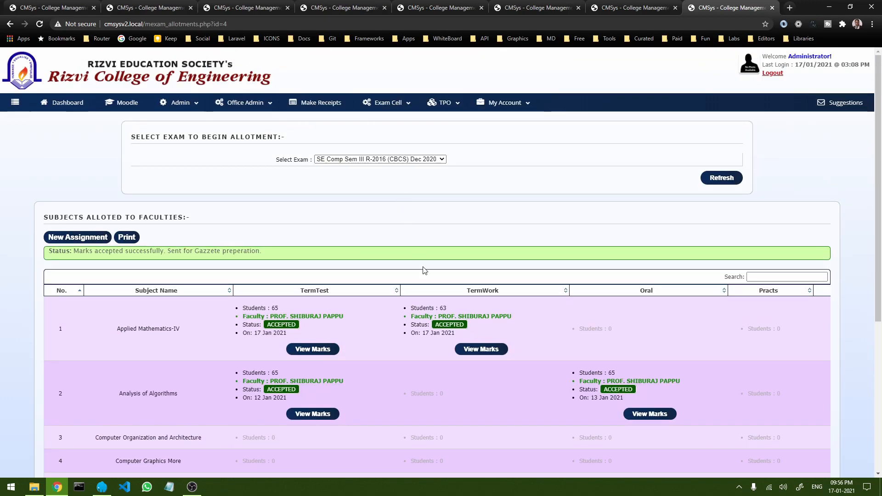